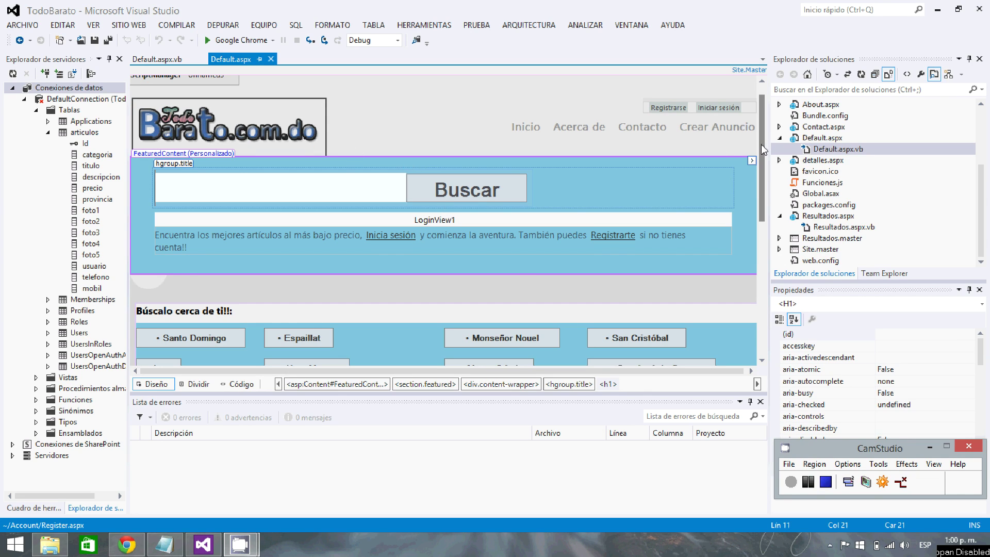
Examine the Default.aspx page layout and its source markup, from the search section through the table of province buttons.
{"action": "left_click_drag", "start_coordinate": [766, 149], "coordinate": [756, 171]}
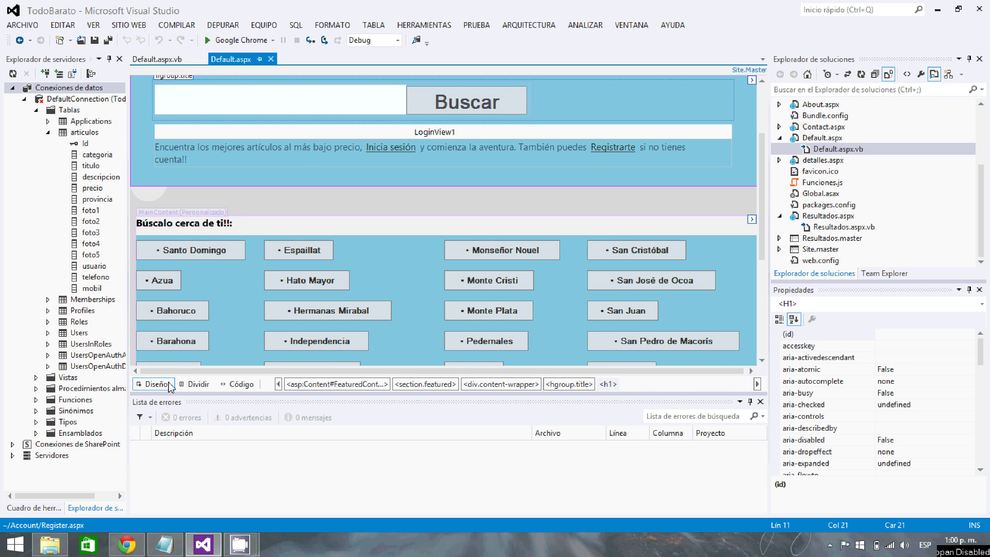
{"action": "left_click", "coordinate": [238, 384]}
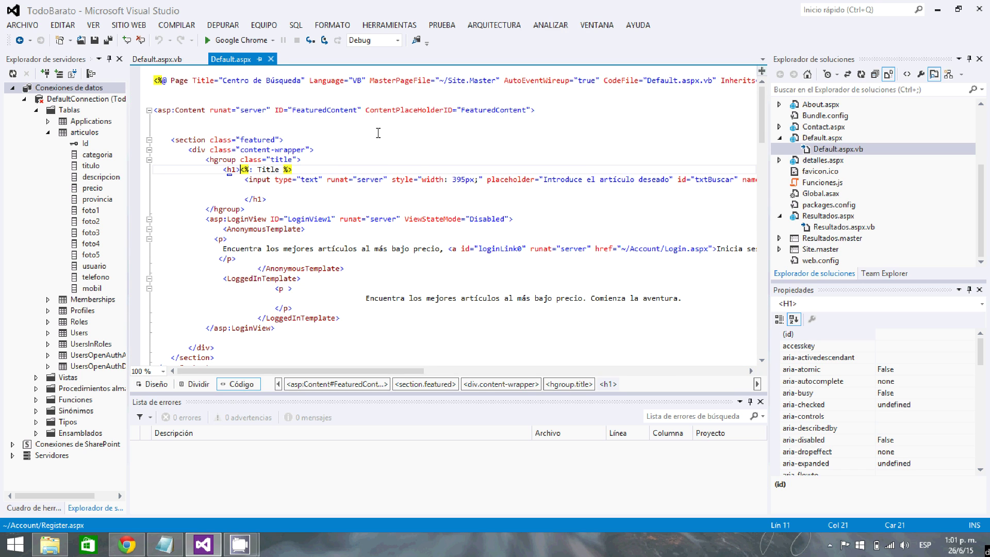
{"action": "scroll", "coordinate": [405, 149], "scroll_direction": "down", "scroll_amount": 4}
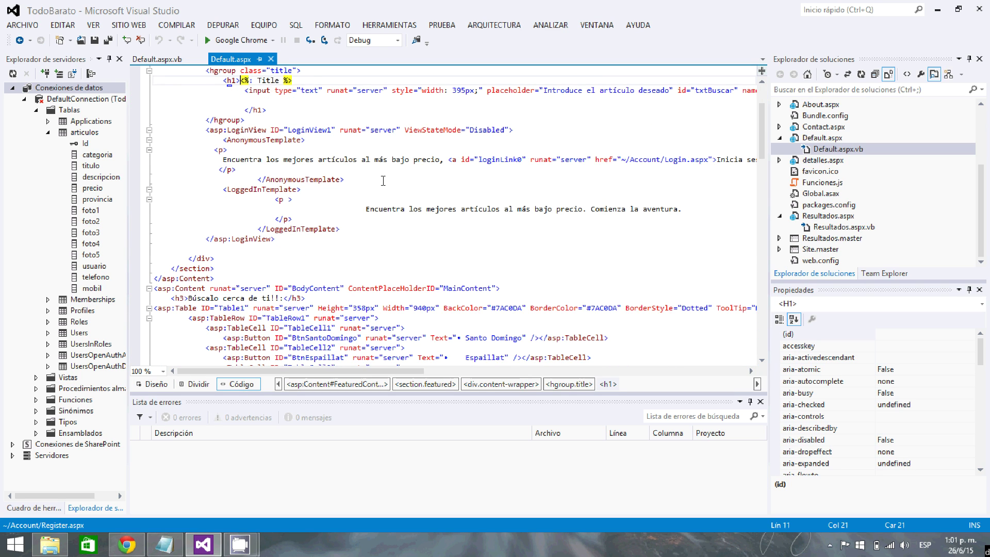
{"action": "scroll", "coordinate": [383, 182], "scroll_direction": "down", "scroll_amount": 1}
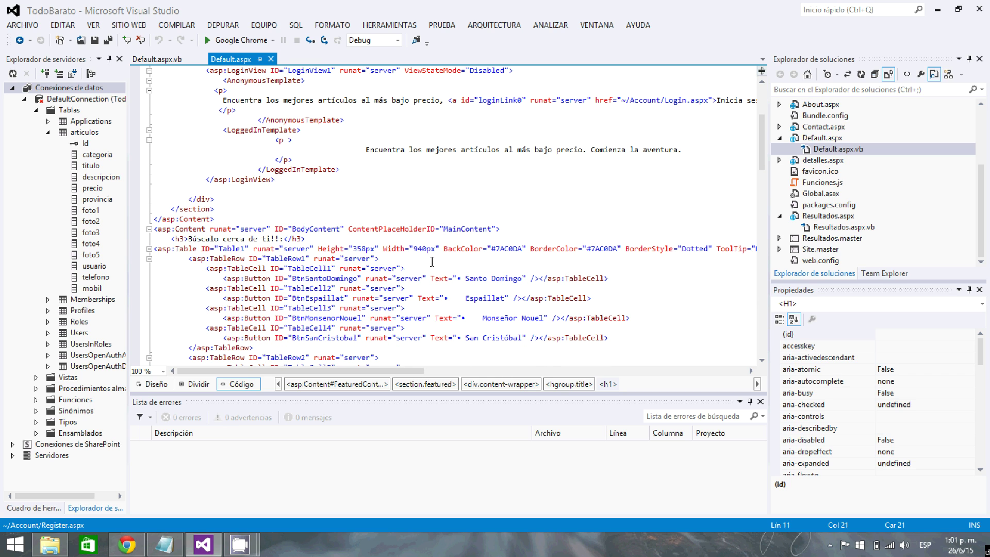
{"action": "scroll", "coordinate": [430, 273], "scroll_direction": "down", "scroll_amount": 5}
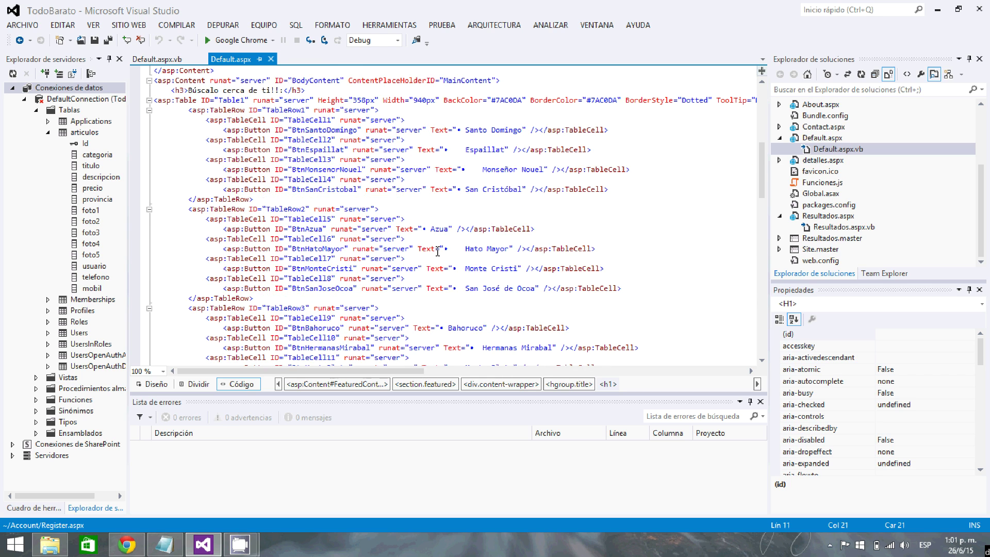
{"action": "scroll", "coordinate": [441, 236], "scroll_direction": "down", "scroll_amount": 2}
{"action": "scroll", "coordinate": [441, 237], "scroll_direction": "down", "scroll_amount": 12}
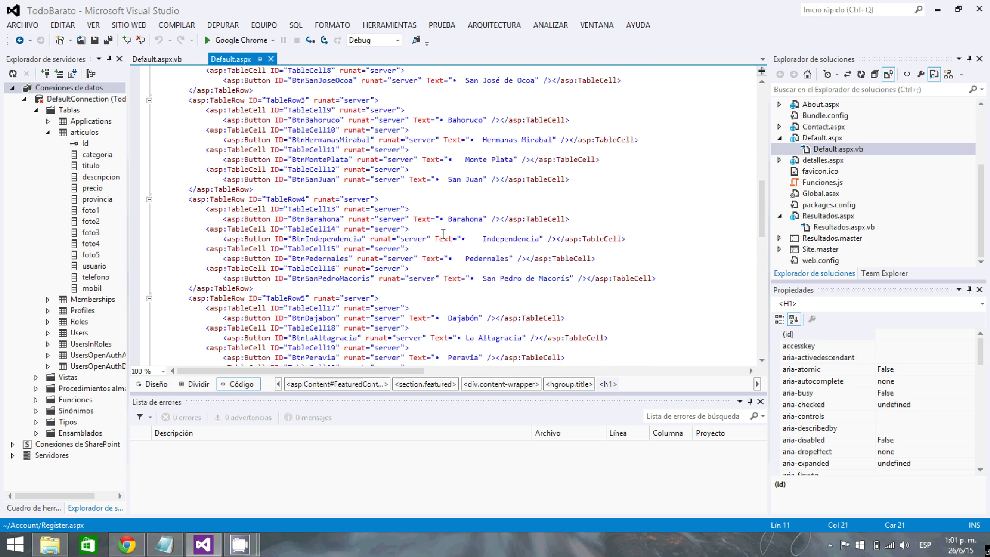
{"action": "scroll", "coordinate": [443, 235], "scroll_direction": "down", "scroll_amount": 2}
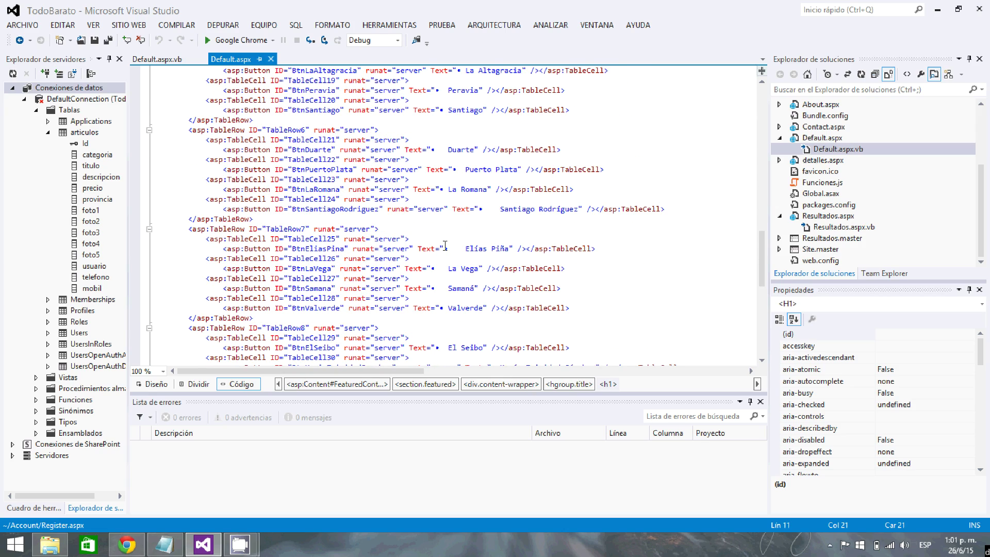
{"action": "scroll", "coordinate": [453, 267], "scroll_direction": "up", "scroll_amount": 5}
{"action": "scroll", "coordinate": [449, 265], "scroll_direction": "up", "scroll_amount": 11}
{"action": "scroll", "coordinate": [449, 262], "scroll_direction": "up", "scroll_amount": 10}
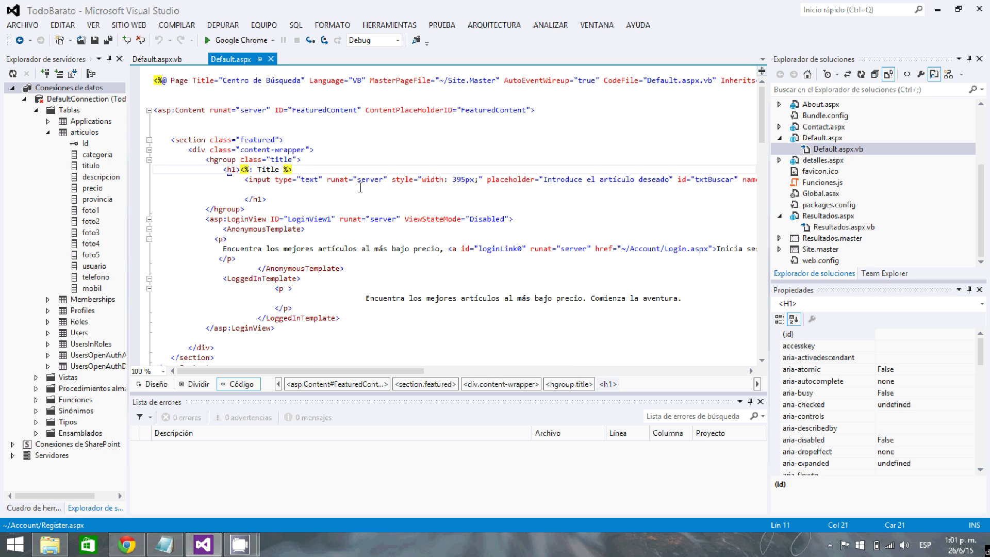
Examine the search and province button click handlers in the Default.aspx.vb code-behind file.
{"action": "left_click", "coordinate": [162, 60]}
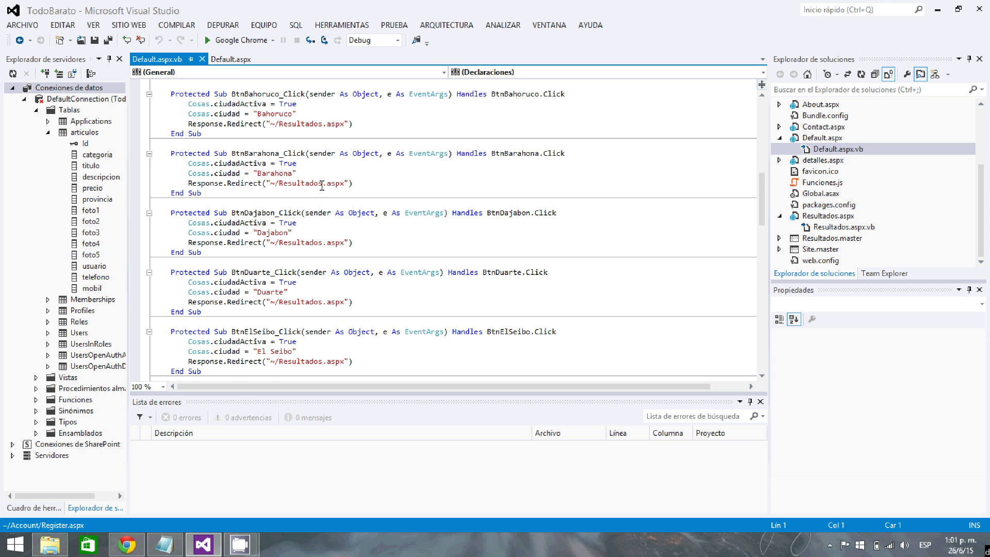
{"action": "scroll", "coordinate": [321, 185], "scroll_direction": "down", "scroll_amount": 10}
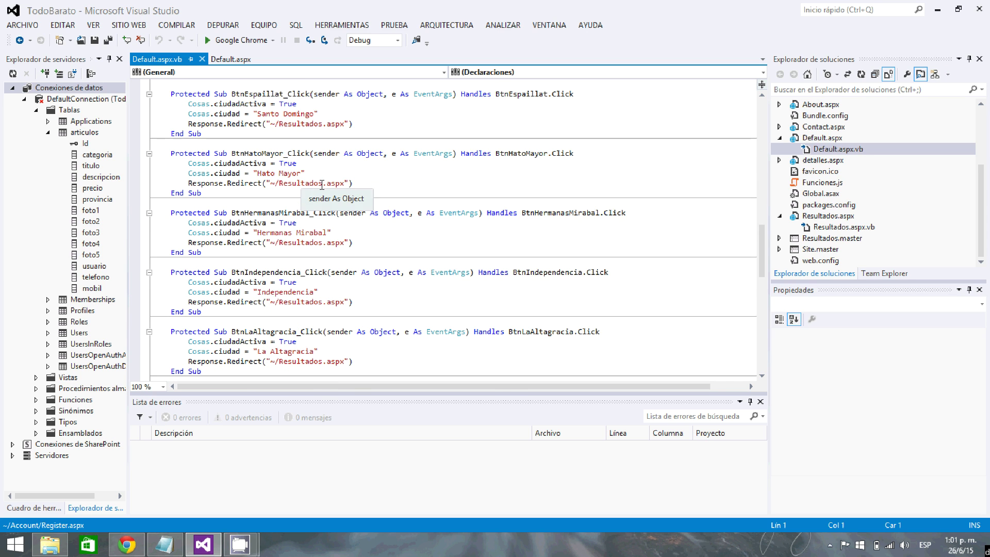
{"action": "scroll", "coordinate": [330, 206], "scroll_direction": "up", "scroll_amount": 12}
{"action": "scroll", "coordinate": [338, 216], "scroll_direction": "up", "scroll_amount": 15}
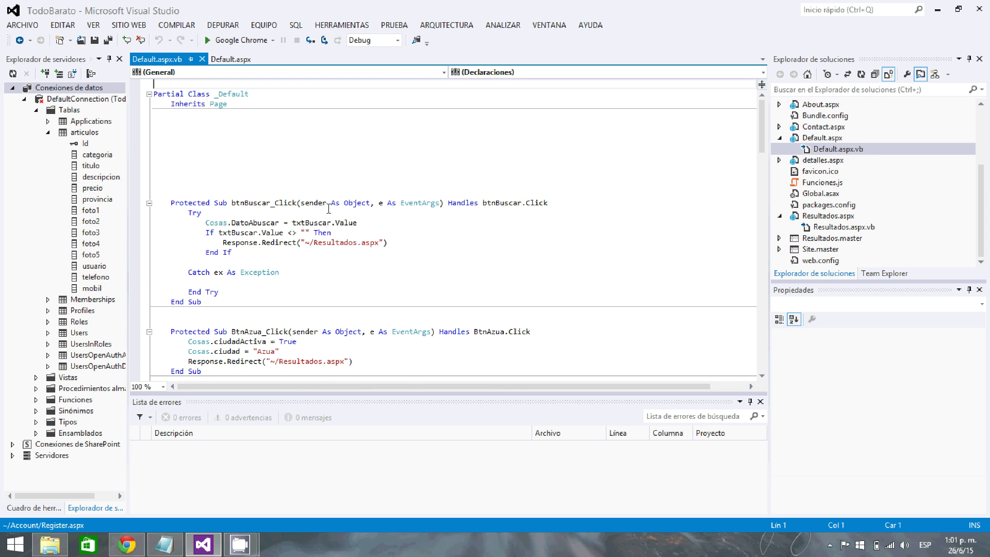
Run the website in Google Chrome and view its Acerca de and Contacto pages.
{"action": "left_click", "coordinate": [238, 41]}
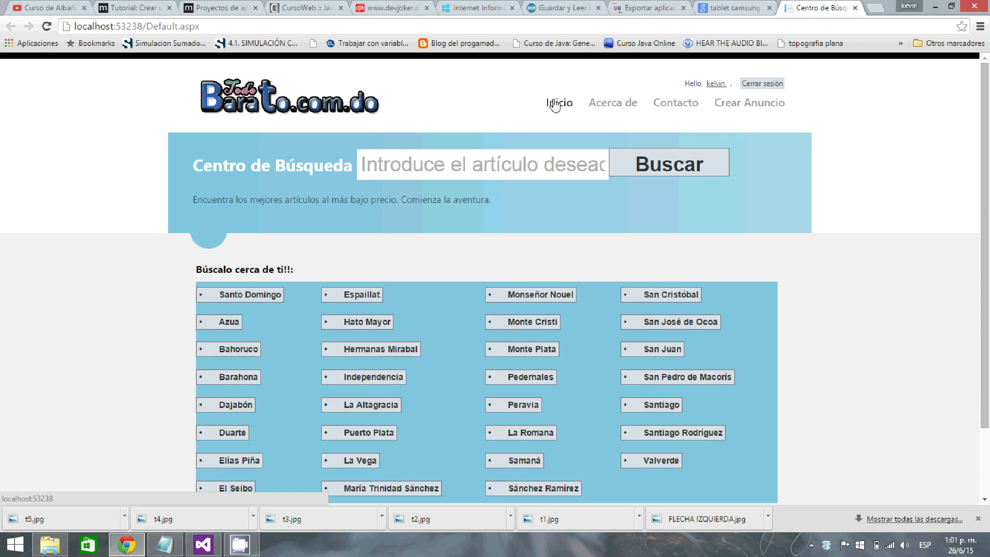
{"action": "left_click", "coordinate": [611, 107]}
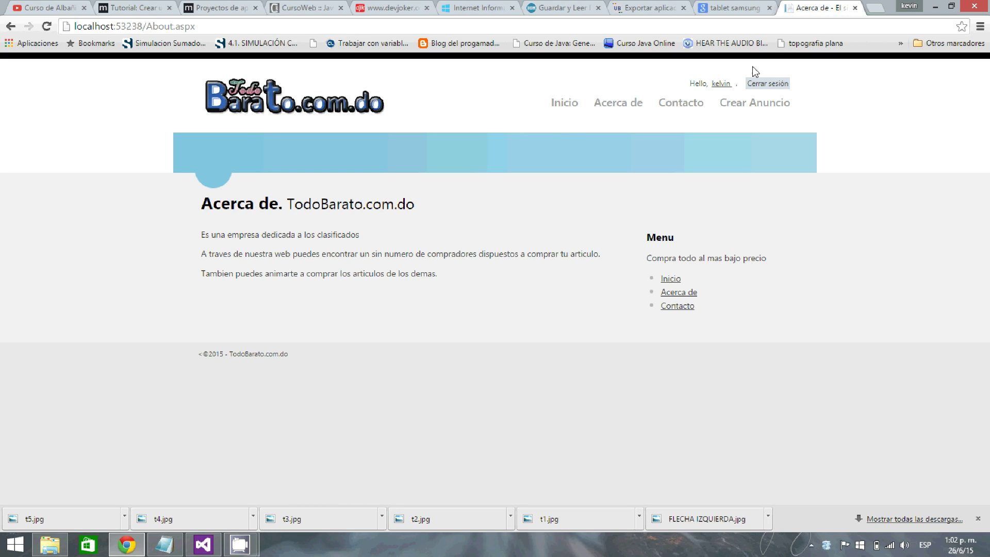
{"action": "left_click", "coordinate": [682, 110]}
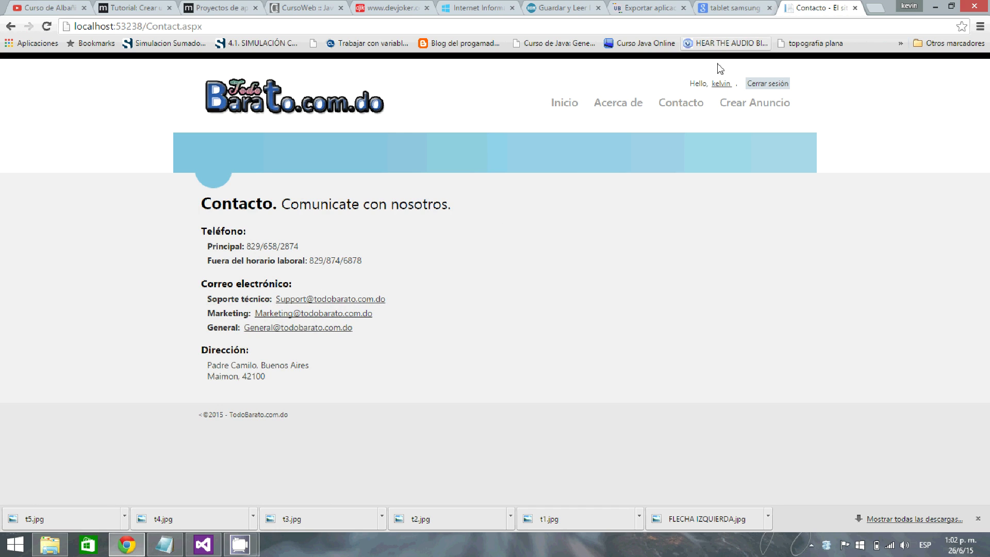
Sign out of the current account and view the site's Registrarse and Iniciar sesión pages.
{"action": "left_click", "coordinate": [775, 85]}
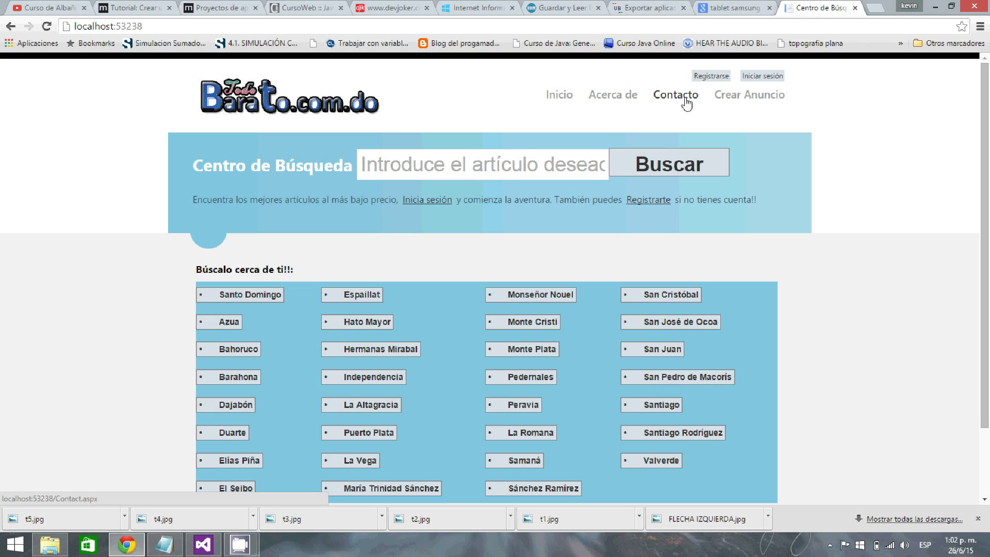
{"action": "left_click", "coordinate": [710, 79]}
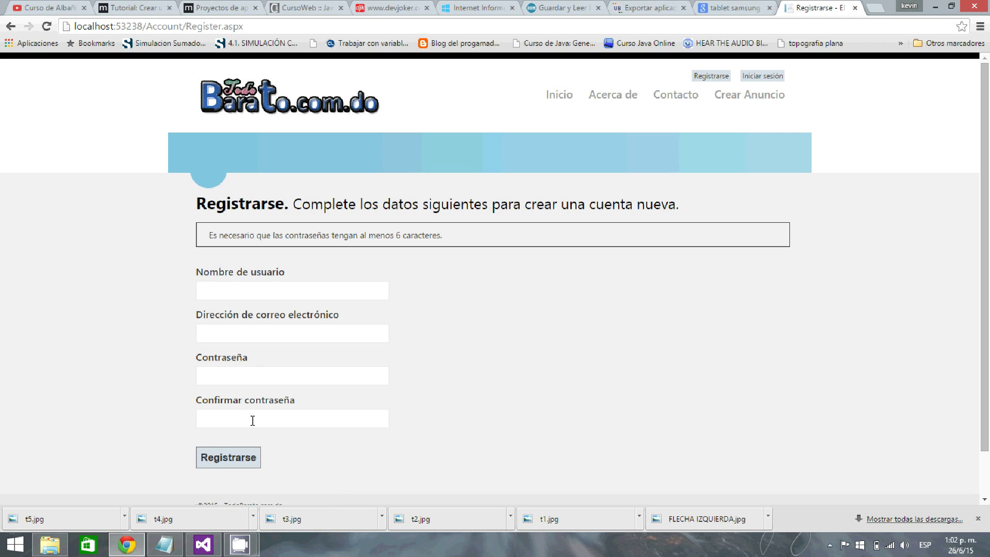
{"action": "scroll", "coordinate": [302, 343], "scroll_direction": "down", "scroll_amount": 1}
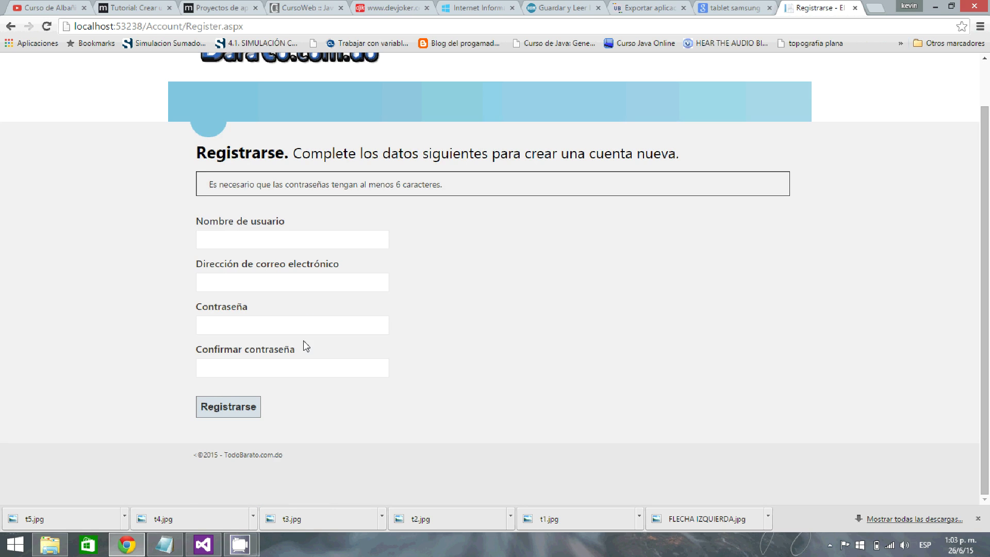
{"action": "scroll", "coordinate": [357, 361], "scroll_direction": "up", "scroll_amount": 1}
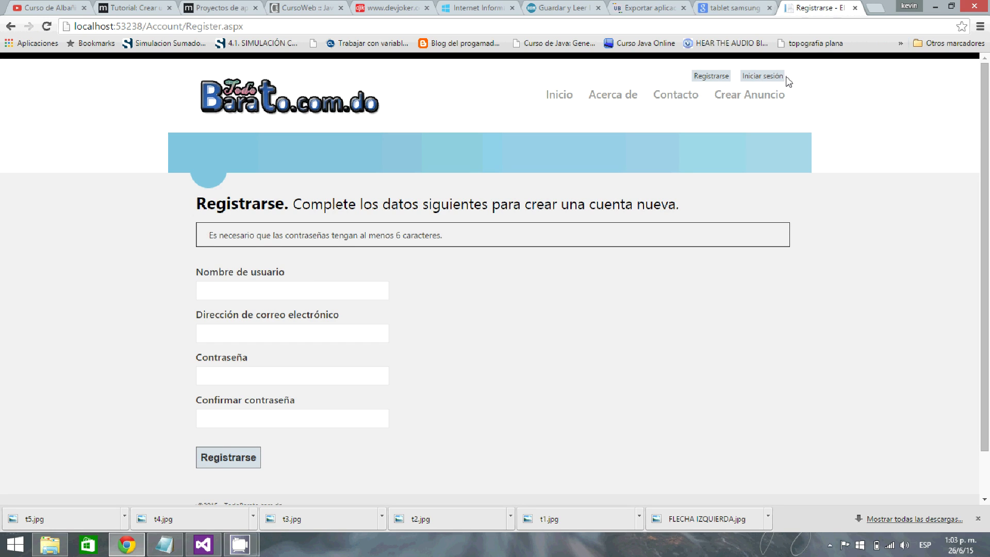
{"action": "left_click", "coordinate": [764, 78]}
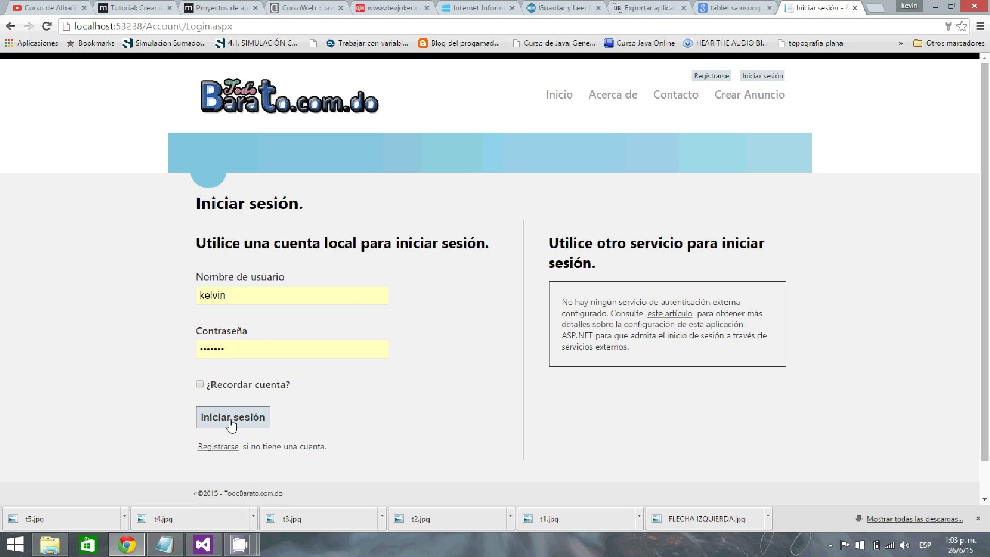
Return to the site's home page and list the ads for the province of Santo Domingo.
{"action": "left_click", "coordinate": [568, 98]}
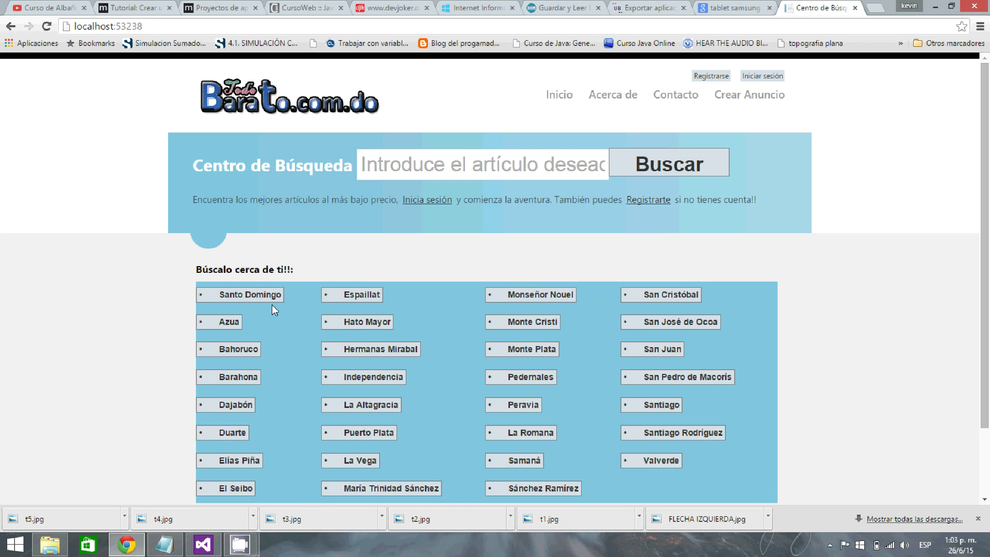
{"action": "scroll", "coordinate": [274, 304], "scroll_direction": "down", "scroll_amount": 2}
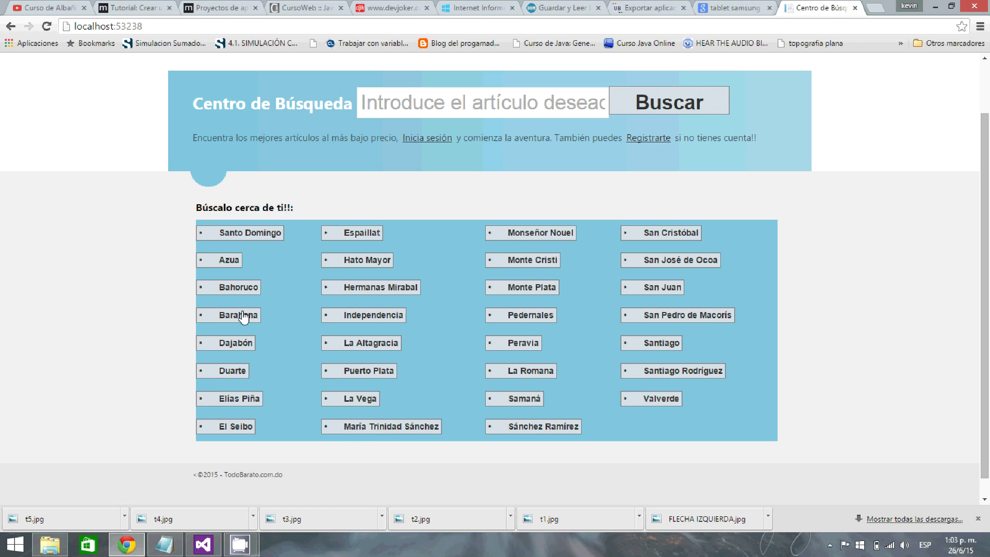
{"action": "left_click", "coordinate": [251, 236]}
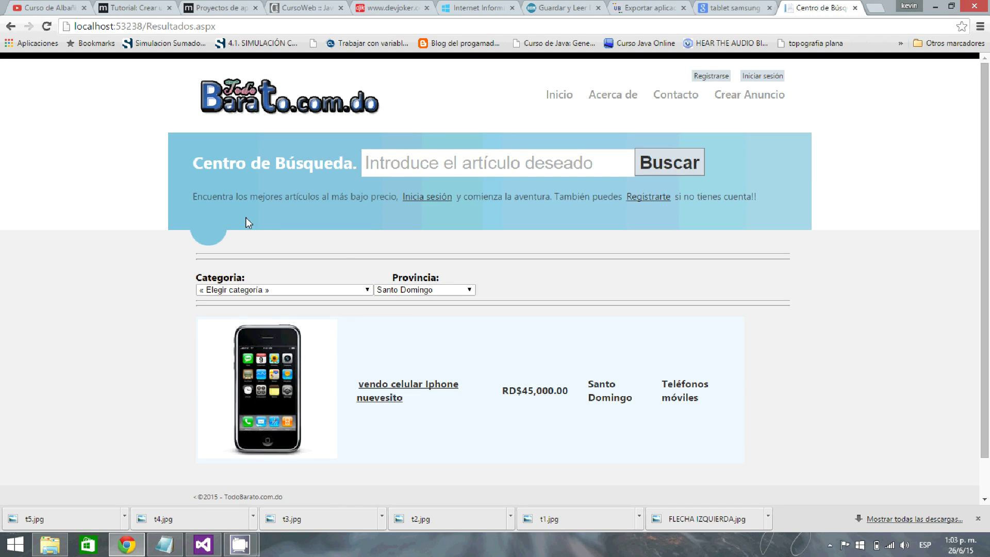
Open the details page of the "vendo celular Iphone nuevesito" ad from the results.
{"action": "scroll", "coordinate": [425, 400], "scroll_direction": "down", "scroll_amount": 1}
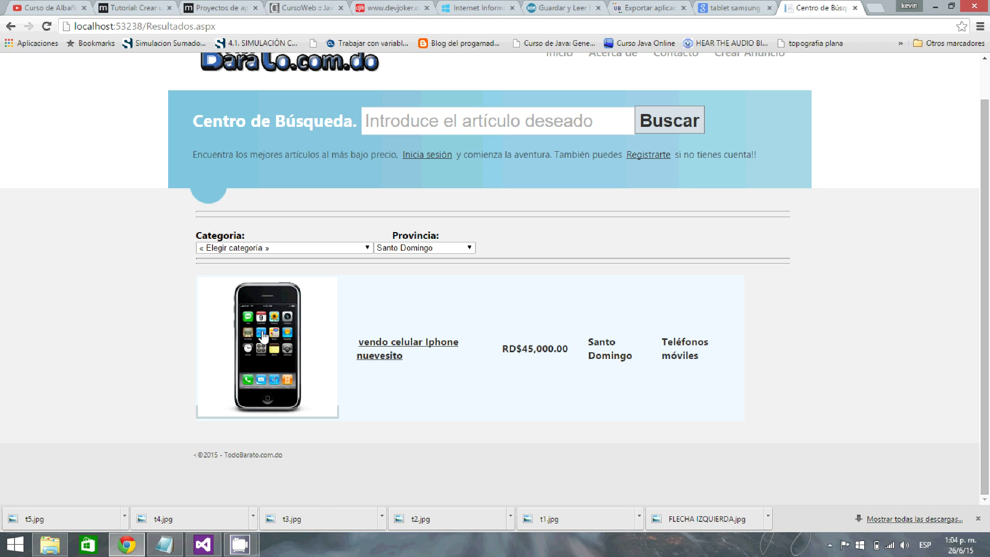
{"action": "left_click", "coordinate": [433, 353]}
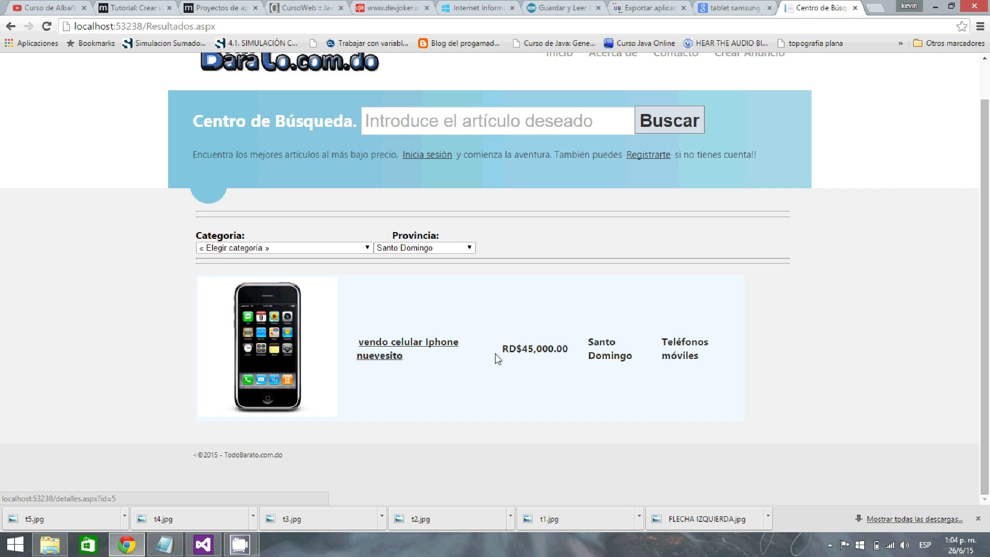
{"action": "left_click", "coordinate": [394, 349]}
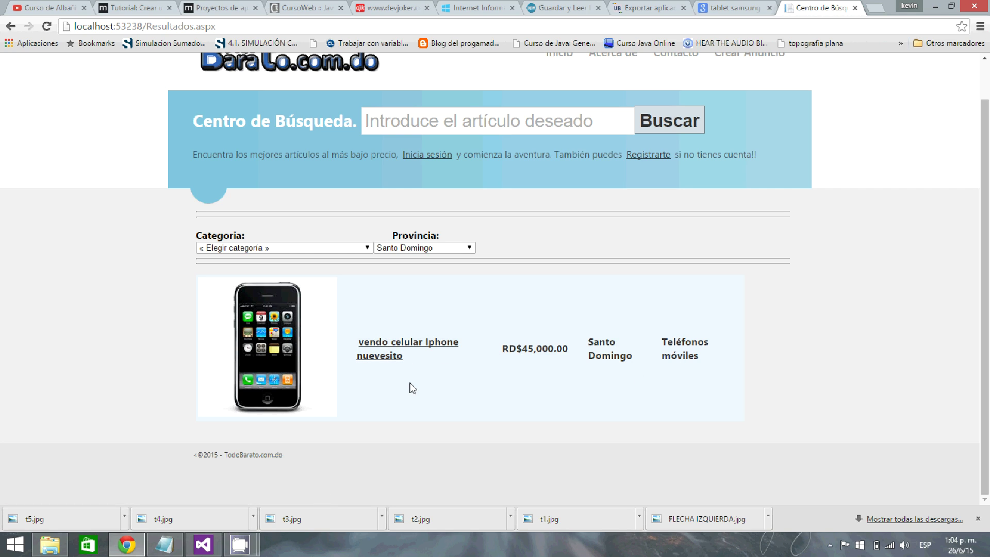
{"action": "left_click", "coordinate": [384, 354]}
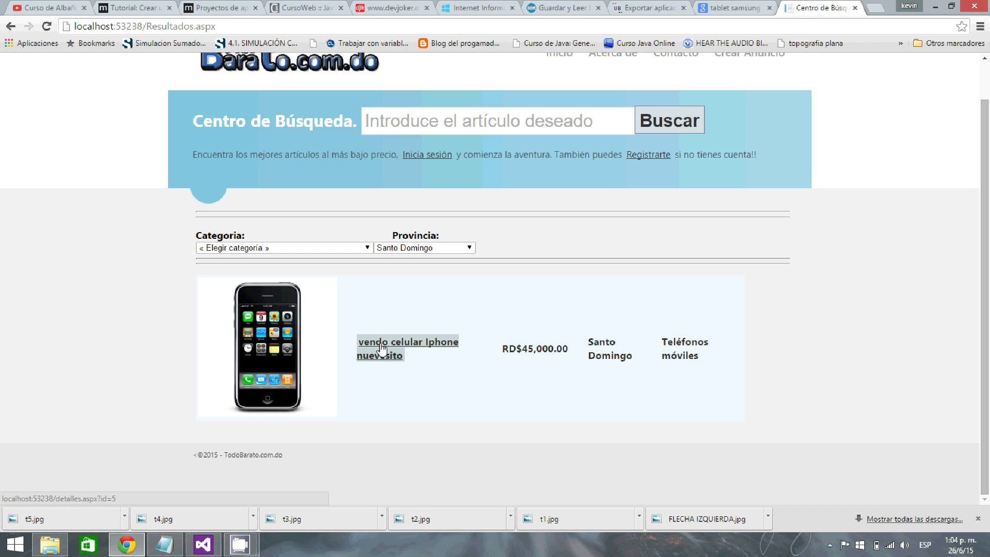
{"action": "left_click", "coordinate": [316, 350]}
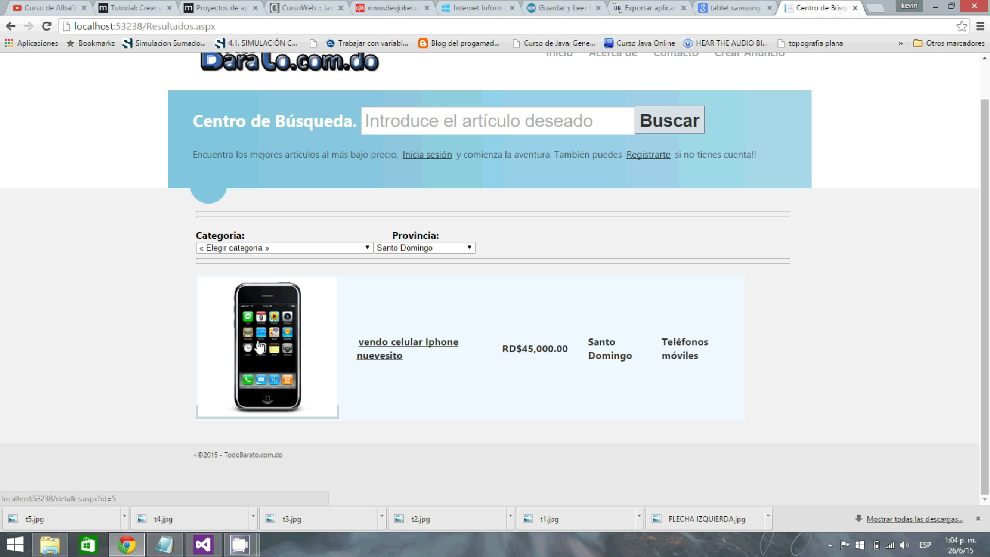
{"action": "left_click", "coordinate": [266, 344]}
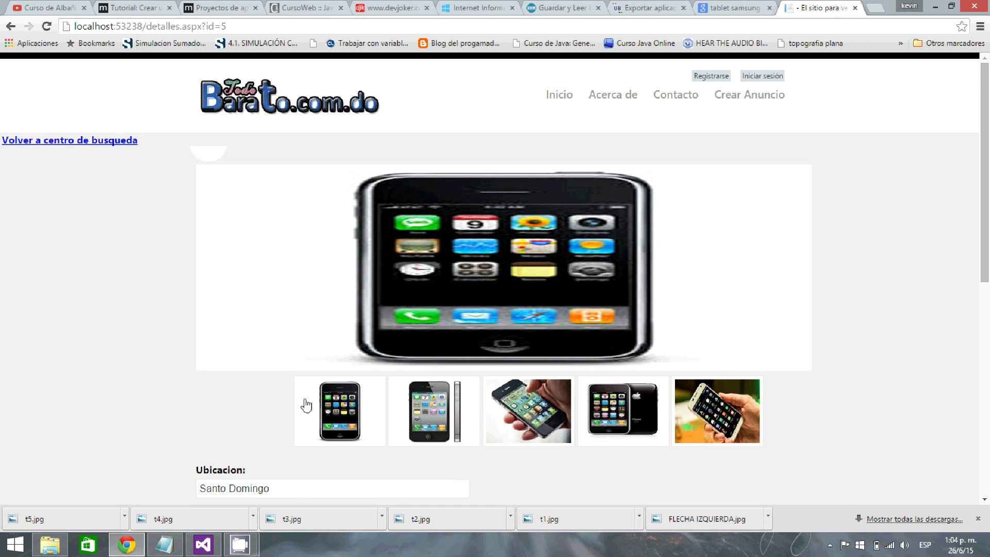
Examine the ad's gallery photos and its location, description, price, contact and additional details.
{"action": "mouse_move", "coordinate": [428, 418]}
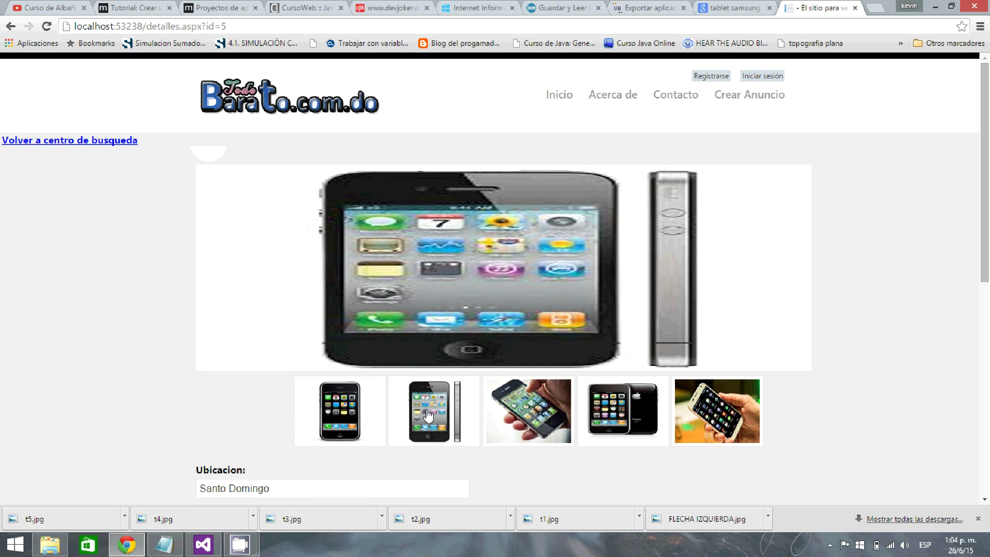
{"action": "mouse_move", "coordinate": [526, 415]}
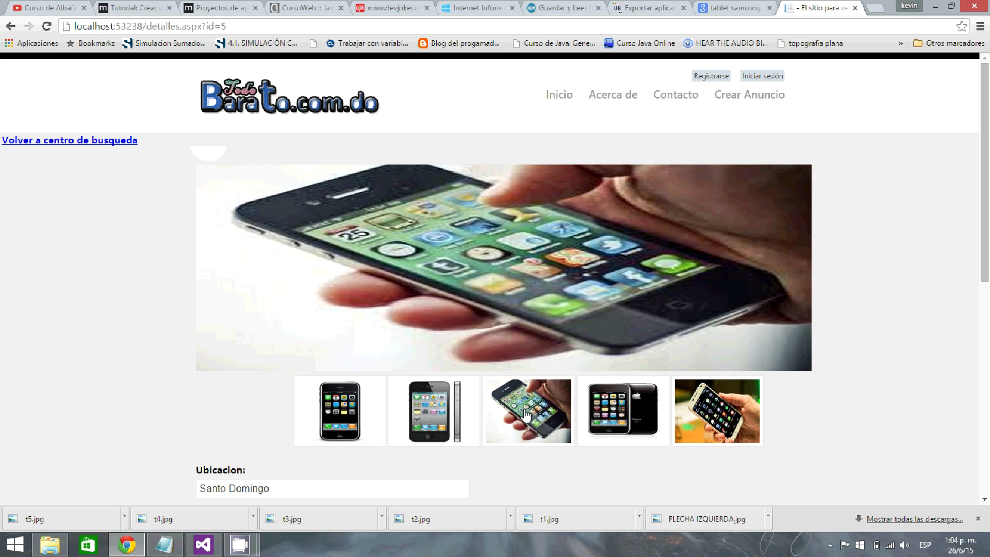
{"action": "mouse_move", "coordinate": [681, 415]}
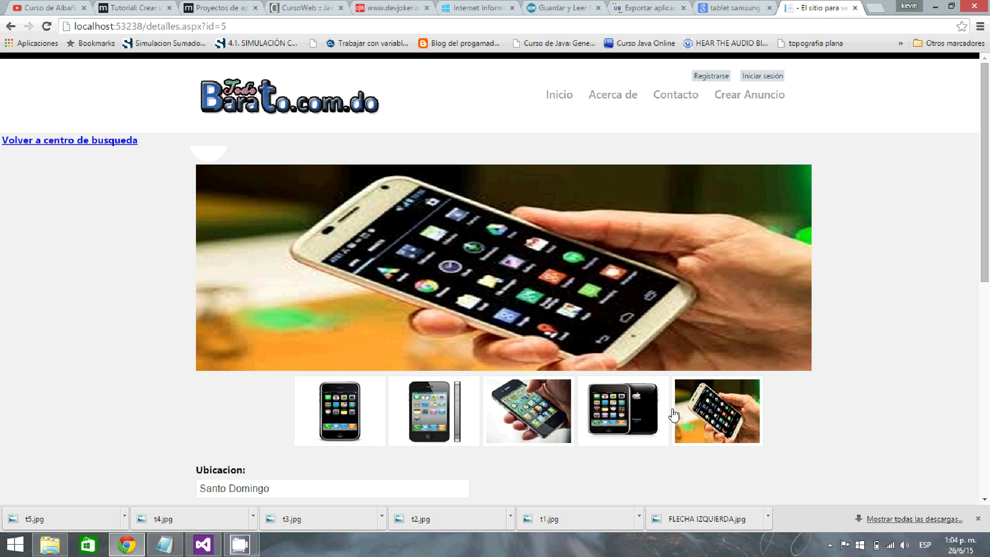
{"action": "mouse_move", "coordinate": [472, 410]}
{"action": "scroll", "coordinate": [472, 407], "scroll_direction": "down", "scroll_amount": 2}
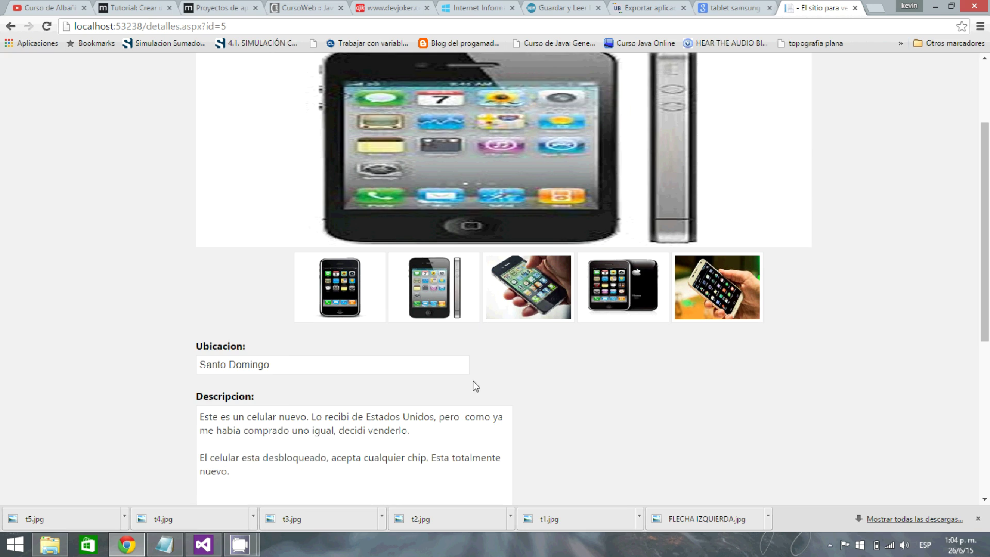
{"action": "scroll", "coordinate": [482, 361], "scroll_direction": "down", "scroll_amount": 1}
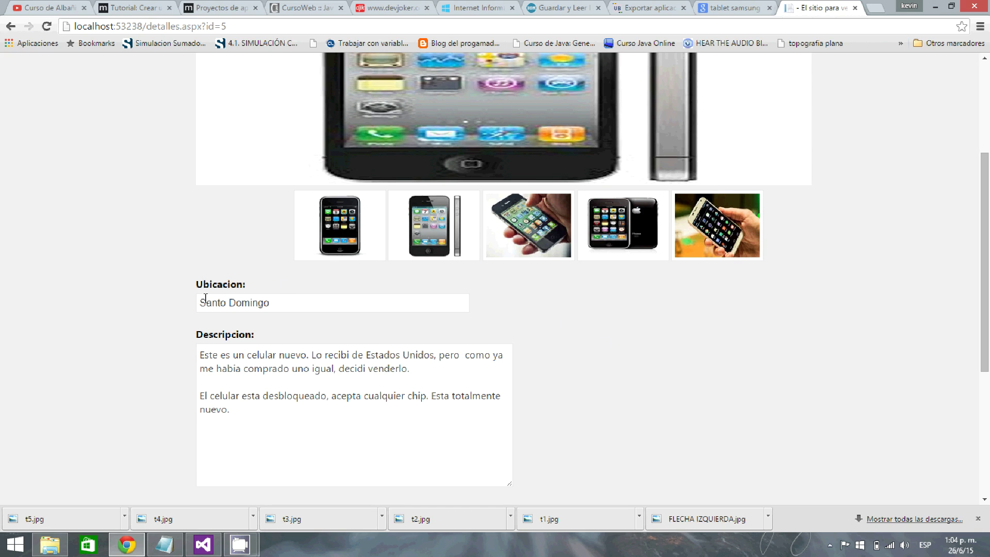
{"action": "scroll", "coordinate": [323, 311], "scroll_direction": "down", "scroll_amount": 1}
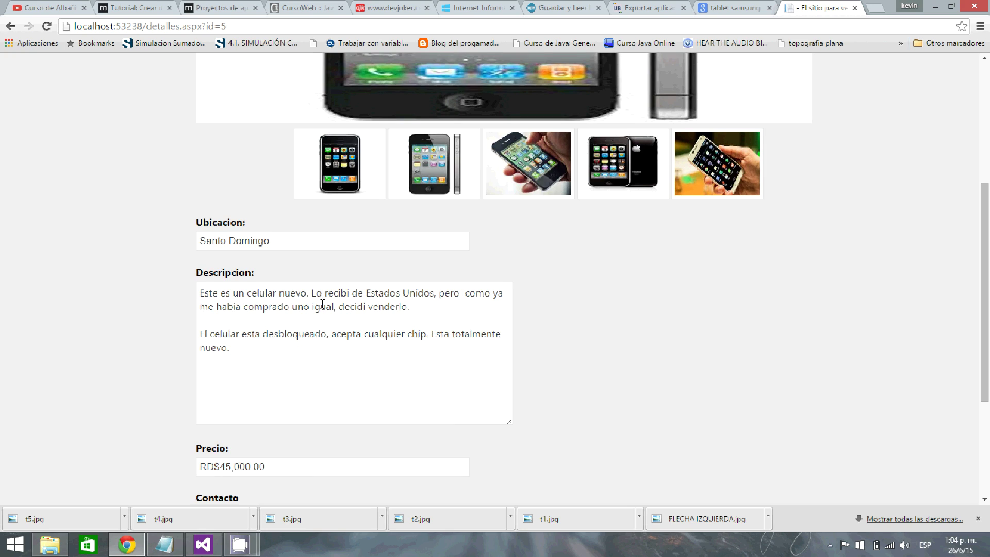
{"action": "scroll", "coordinate": [349, 388], "scroll_direction": "down", "scroll_amount": 2}
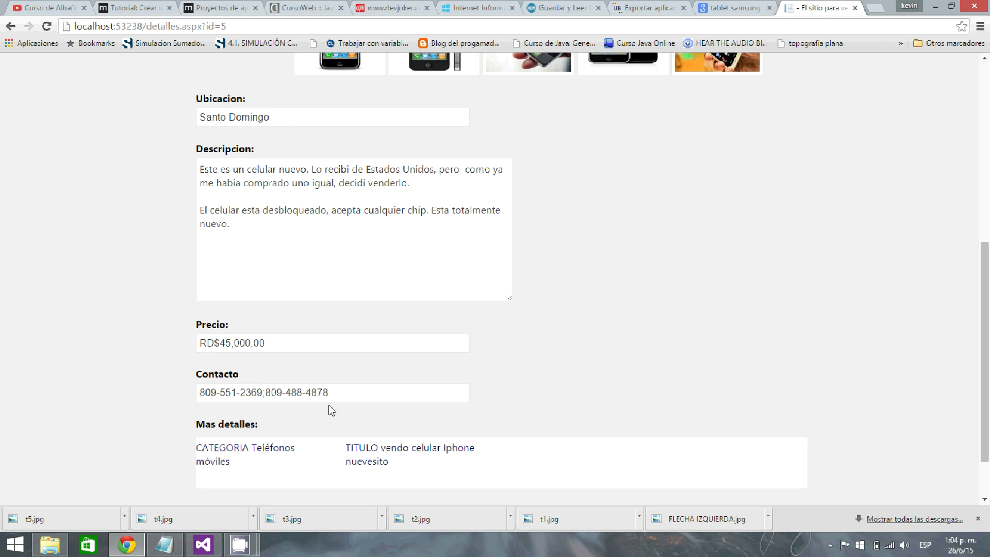
Finish viewing the iPhone ad, return to the home page and list the ads for the province of Elías Piña.
{"action": "scroll", "coordinate": [328, 401], "scroll_direction": "down", "scroll_amount": 1}
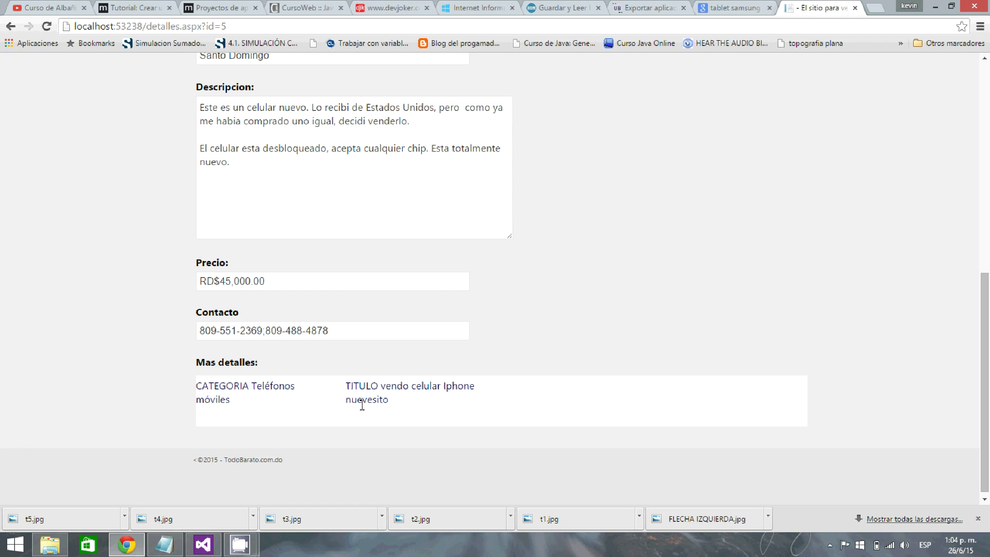
{"action": "scroll", "coordinate": [380, 426], "scroll_direction": "up", "scroll_amount": 2}
{"action": "scroll", "coordinate": [366, 403], "scroll_direction": "up", "scroll_amount": 5}
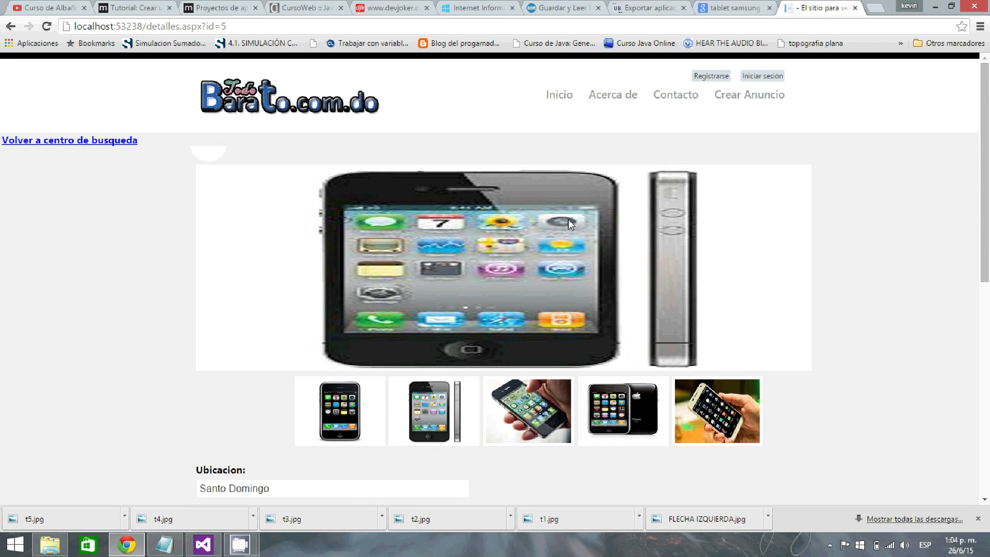
{"action": "left_click", "coordinate": [560, 95]}
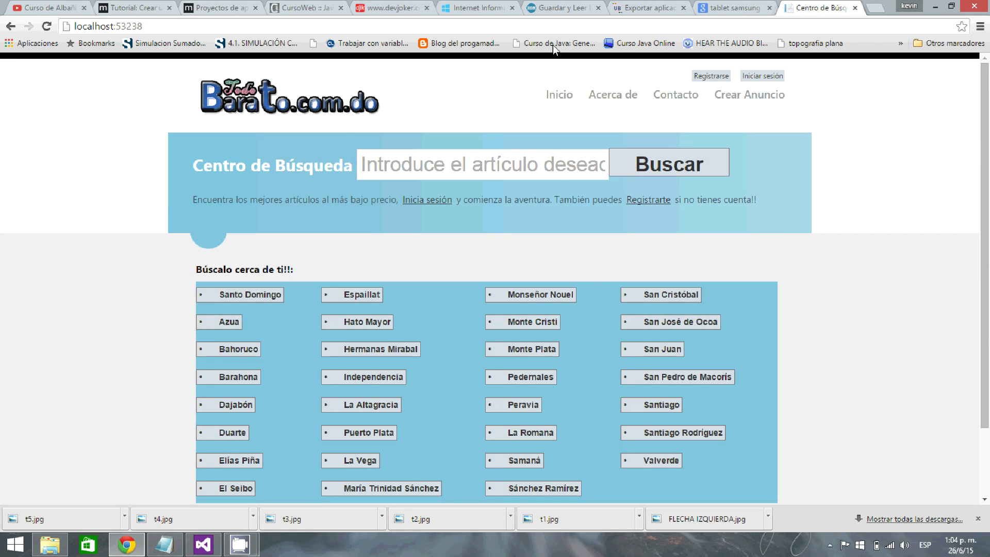
{"action": "left_click", "coordinate": [225, 462]}
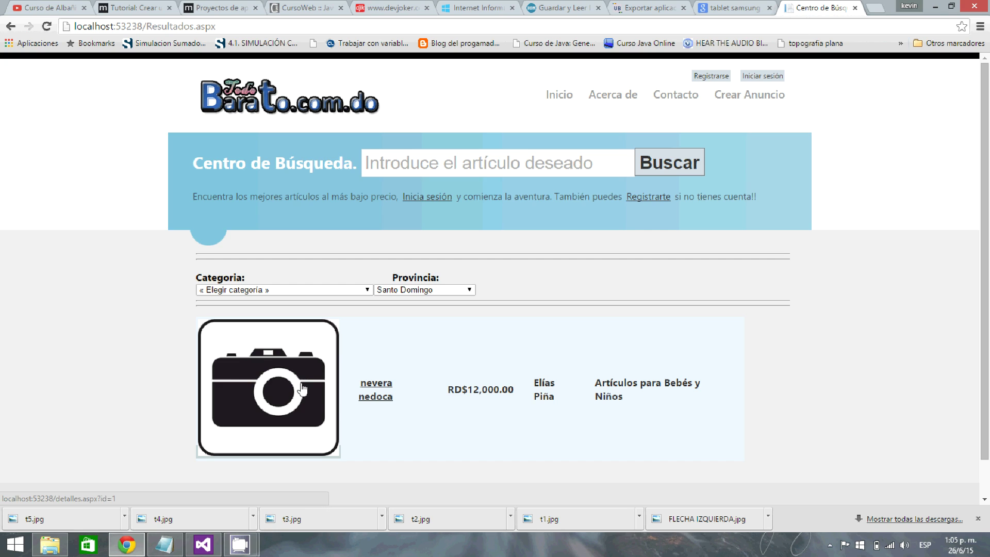
Open the "nevera nedoca" ad and review its photos, location, description, price, contact and additional details.
{"action": "left_click", "coordinate": [373, 383]}
{"action": "scroll", "coordinate": [369, 335], "scroll_direction": "down", "scroll_amount": 2}
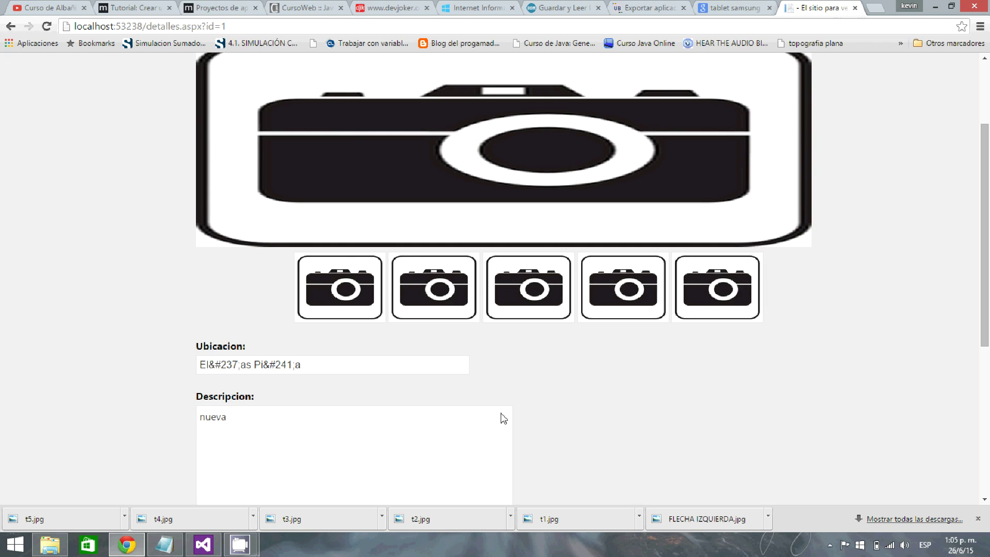
{"action": "scroll", "coordinate": [340, 365], "scroll_direction": "down", "scroll_amount": 1}
{"action": "scroll", "coordinate": [318, 306], "scroll_direction": "down", "scroll_amount": 3}
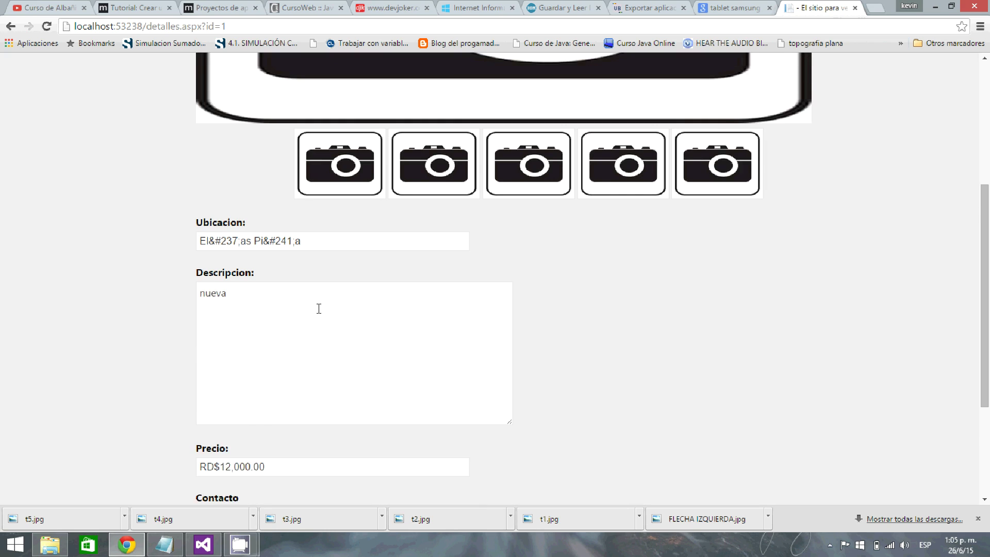
{"action": "scroll", "coordinate": [318, 305], "scroll_direction": "down", "scroll_amount": 1}
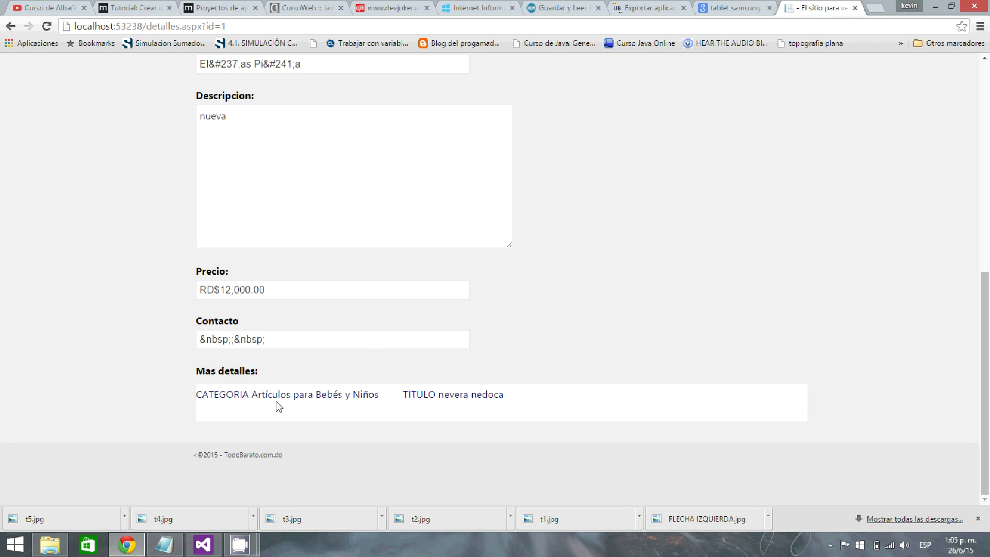
{"action": "scroll", "coordinate": [625, 321], "scroll_direction": "up", "scroll_amount": 7}
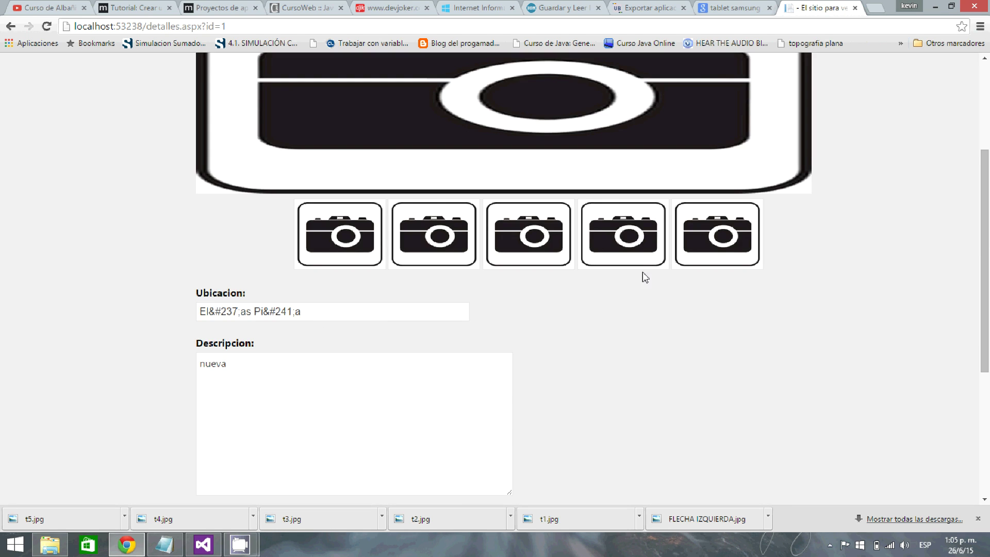
Return to the home page and search the ads for "iphone".
{"action": "left_click", "coordinate": [552, 97]}
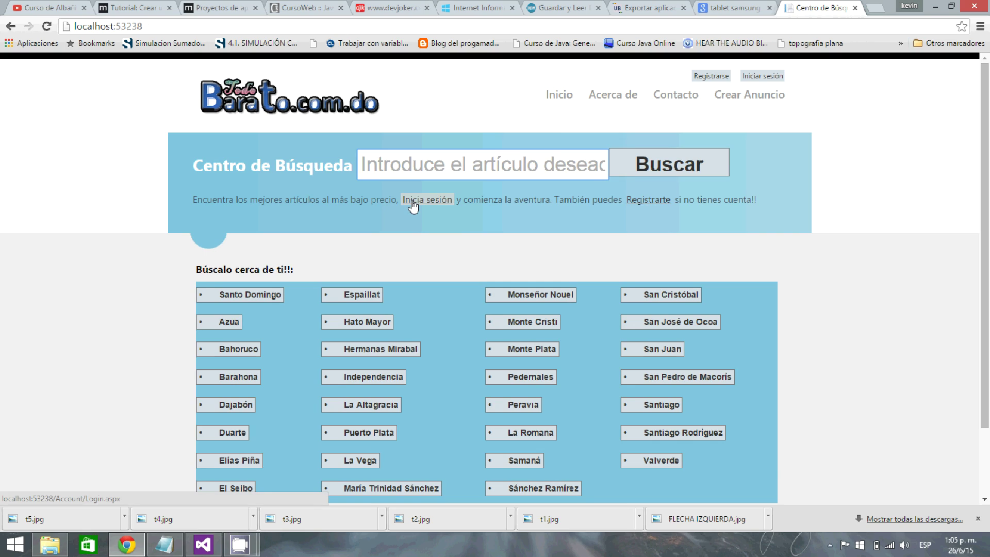
{"action": "left_click", "coordinate": [419, 166]}
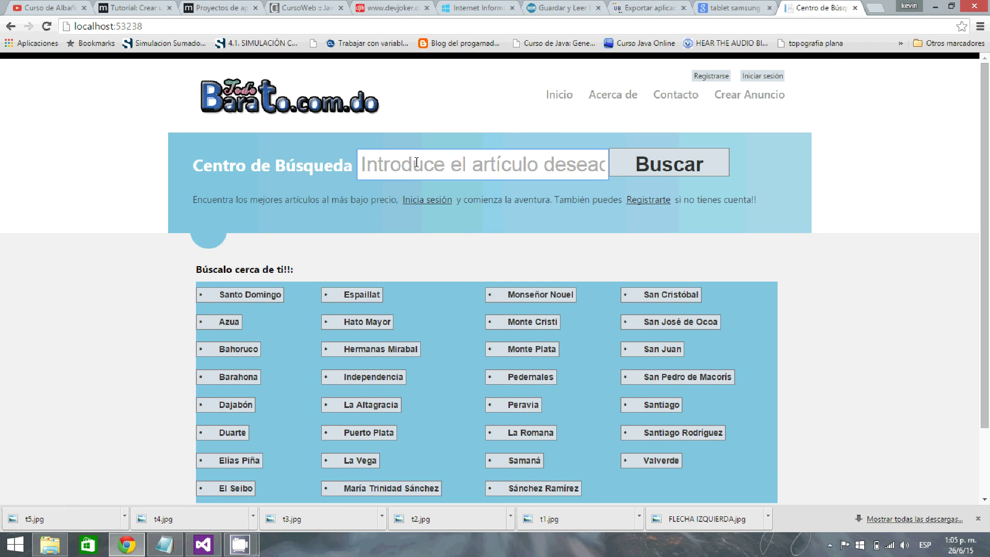
{"action": "type", "text": "iphone"}
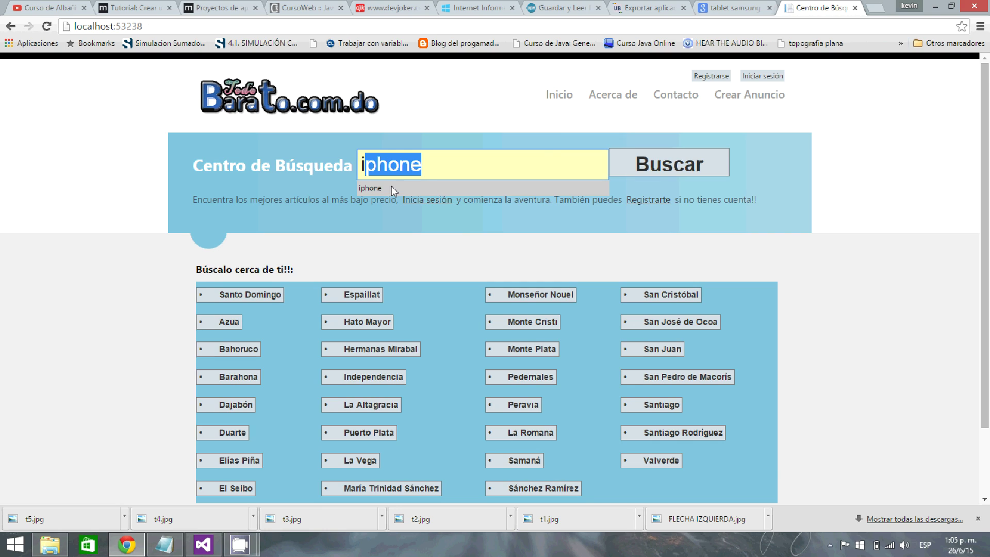
{"action": "left_click", "coordinate": [391, 188]}
{"action": "left_click", "coordinate": [676, 163]}
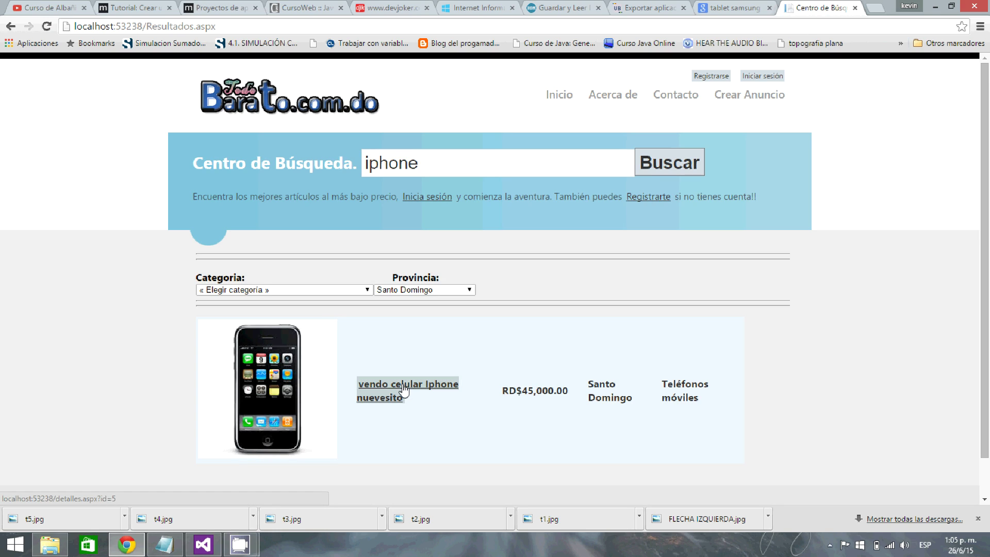
Open the "vendo celular Iphone nuevesito" ad from the search results and look over its photos and description.
{"action": "scroll", "coordinate": [382, 388], "scroll_direction": "down", "scroll_amount": 1}
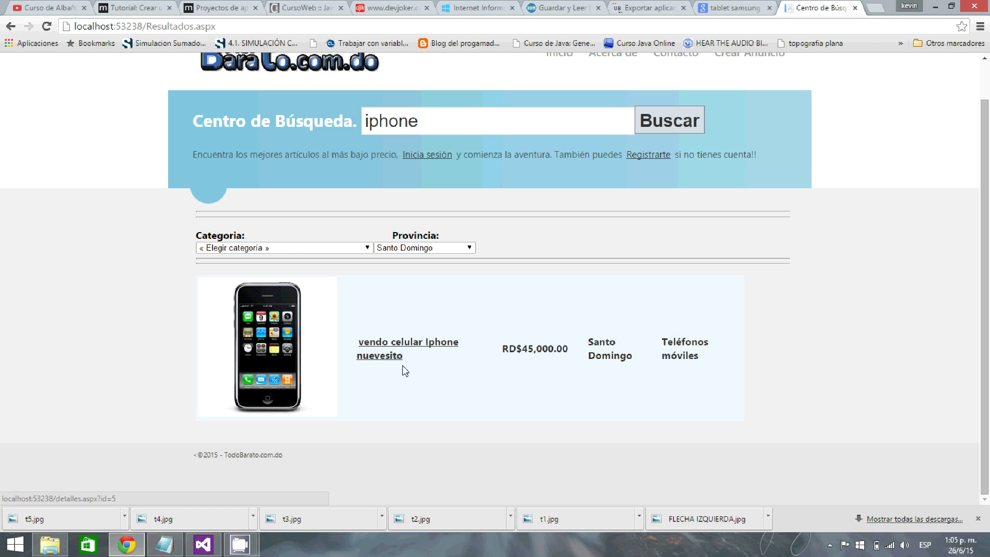
{"action": "scroll", "coordinate": [417, 361], "scroll_direction": "up", "scroll_amount": 1}
{"action": "scroll", "coordinate": [417, 360], "scroll_direction": "down", "scroll_amount": 1}
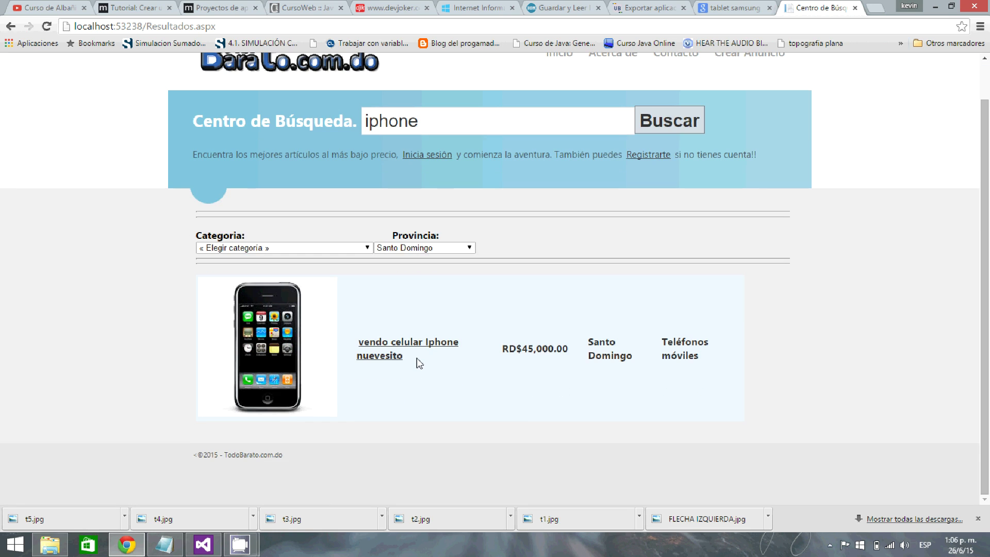
{"action": "left_click", "coordinate": [397, 355]}
{"action": "scroll", "coordinate": [394, 331], "scroll_direction": "down", "scroll_amount": 8}
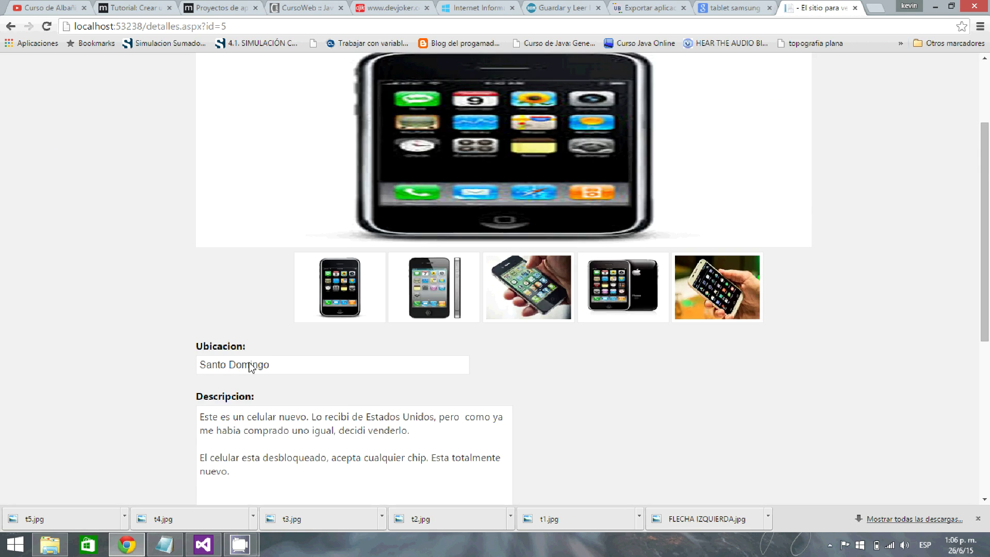
{"action": "scroll", "coordinate": [448, 348], "scroll_direction": "up", "scroll_amount": 8}
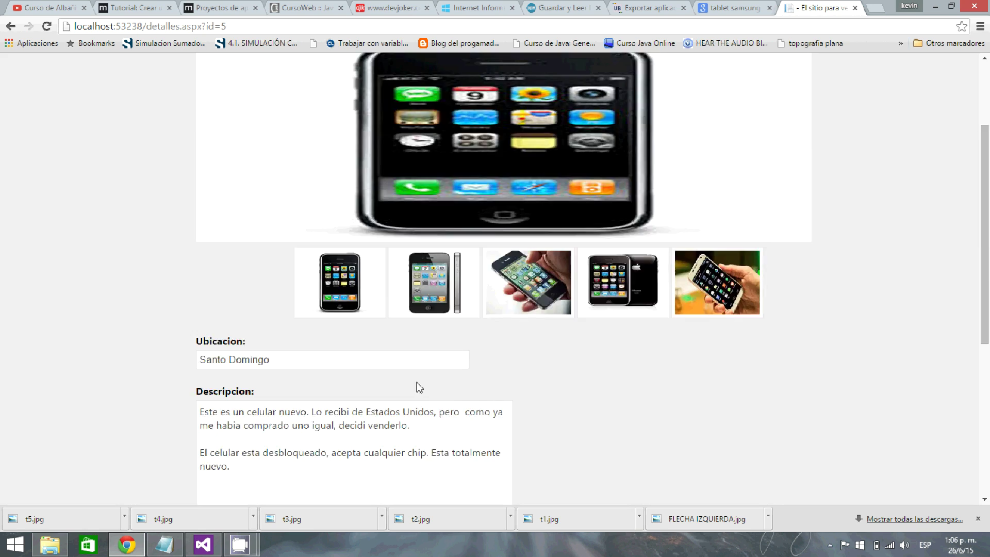
Return to the home page and sign in to the site with the prefilled account credentials.
{"action": "left_click", "coordinate": [559, 96]}
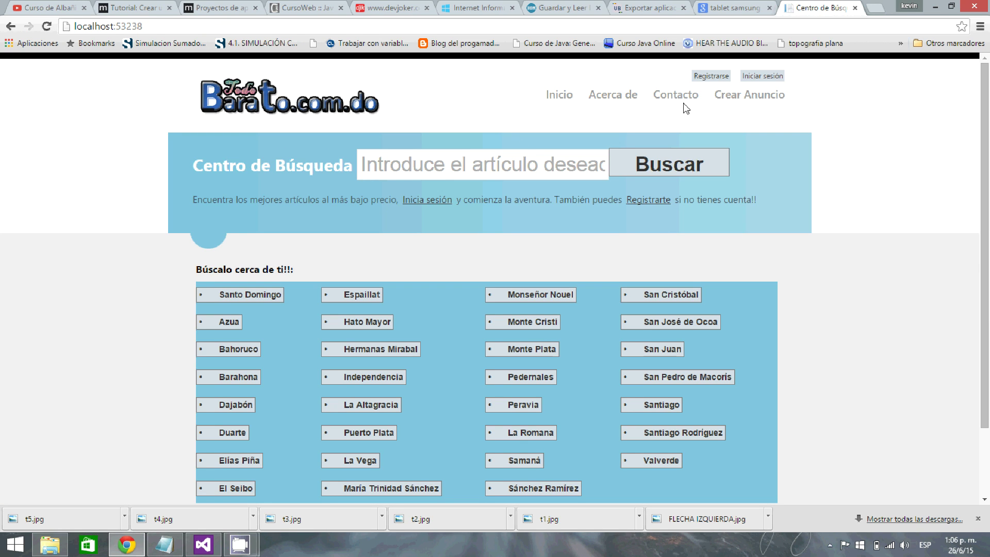
{"action": "scroll", "coordinate": [660, 260], "scroll_direction": "down", "scroll_amount": 2}
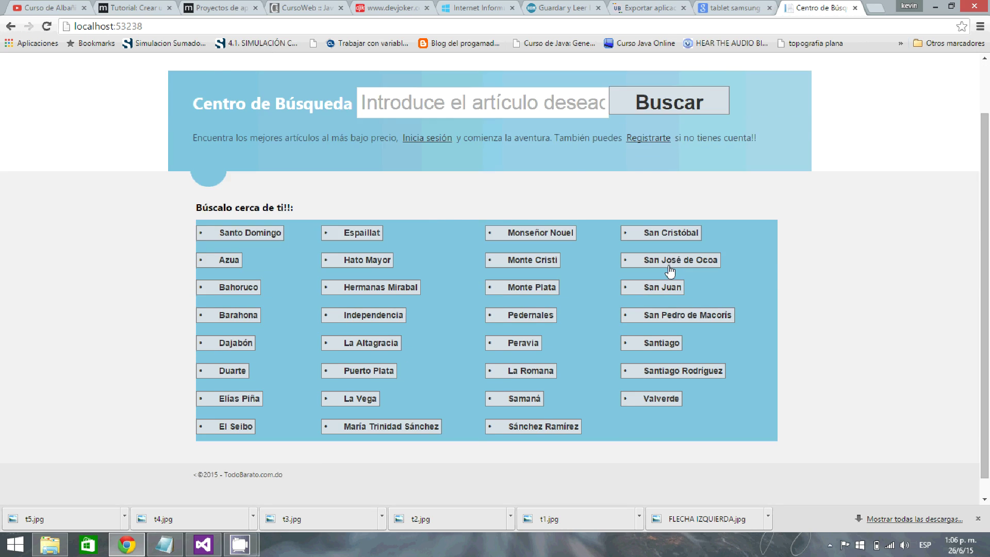
{"action": "scroll", "coordinate": [663, 268], "scroll_direction": "up", "scroll_amount": 2}
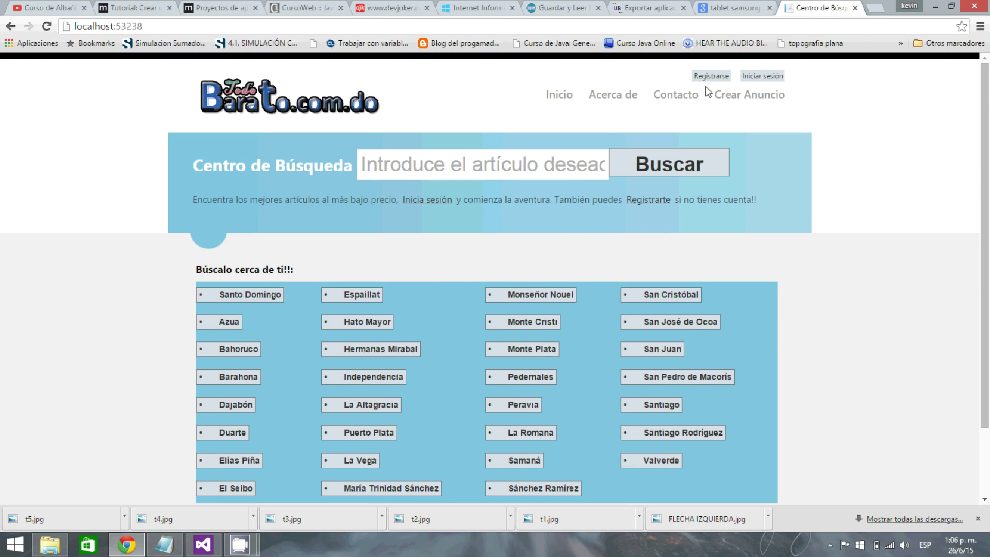
{"action": "left_click", "coordinate": [762, 77]}
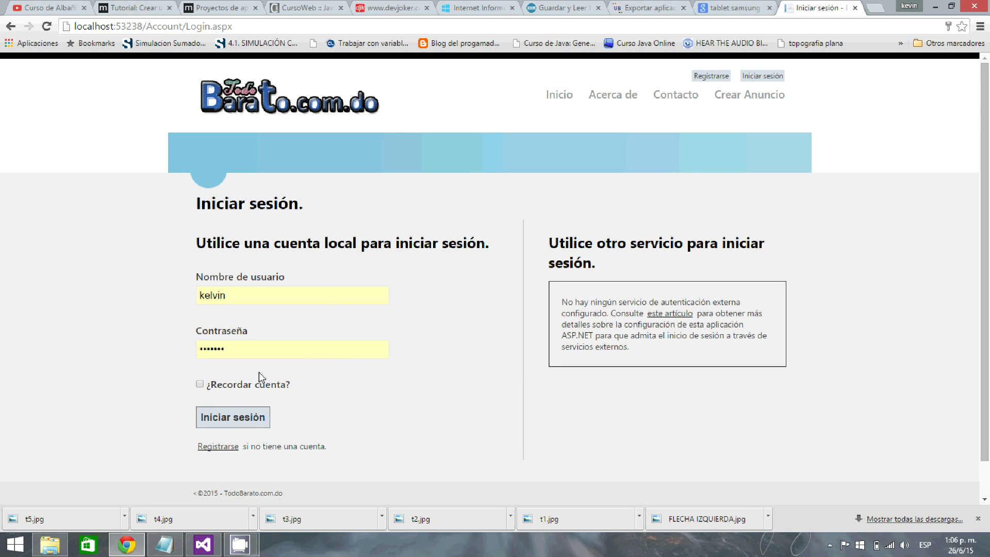
{"action": "left_click", "coordinate": [237, 422]}
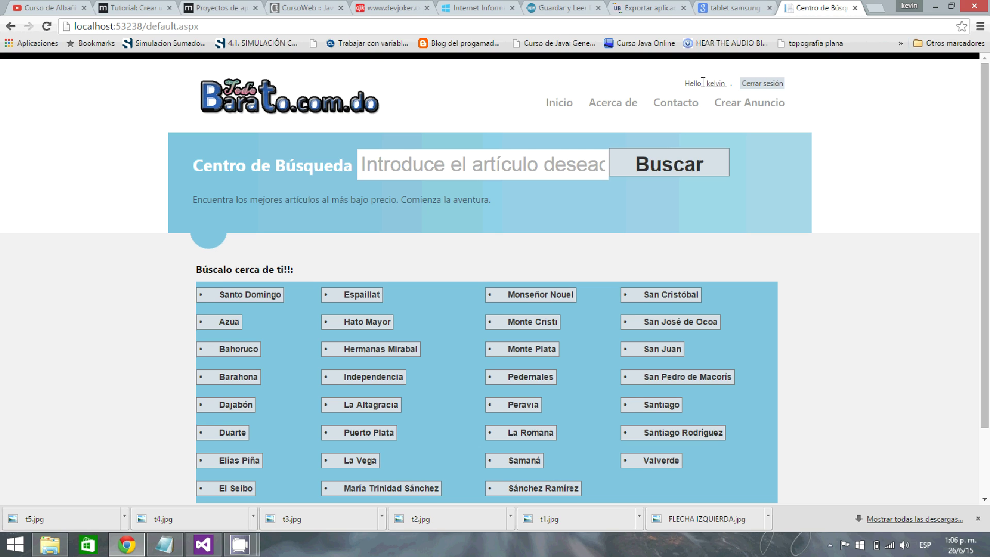
Open the Crear Anuncio page and look over the ad form's fields and five image slots.
{"action": "left_click", "coordinate": [751, 105]}
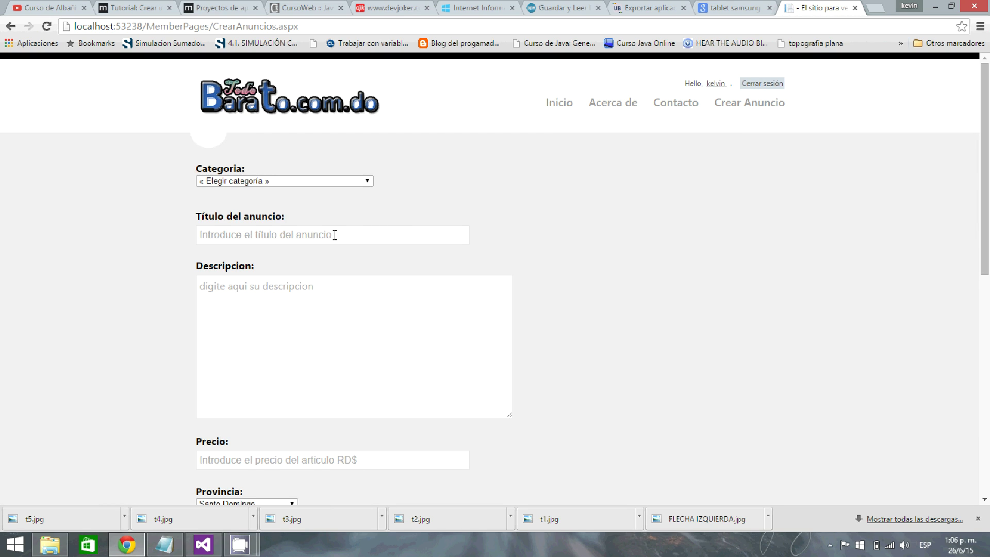
{"action": "scroll", "coordinate": [338, 231], "scroll_direction": "down", "scroll_amount": 2}
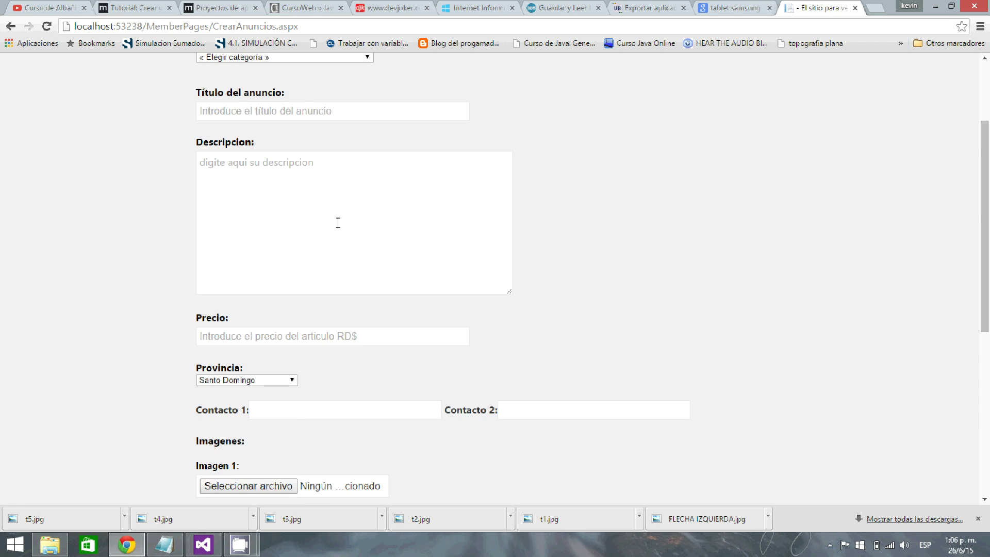
{"action": "scroll", "coordinate": [337, 223], "scroll_direction": "down", "scroll_amount": 6}
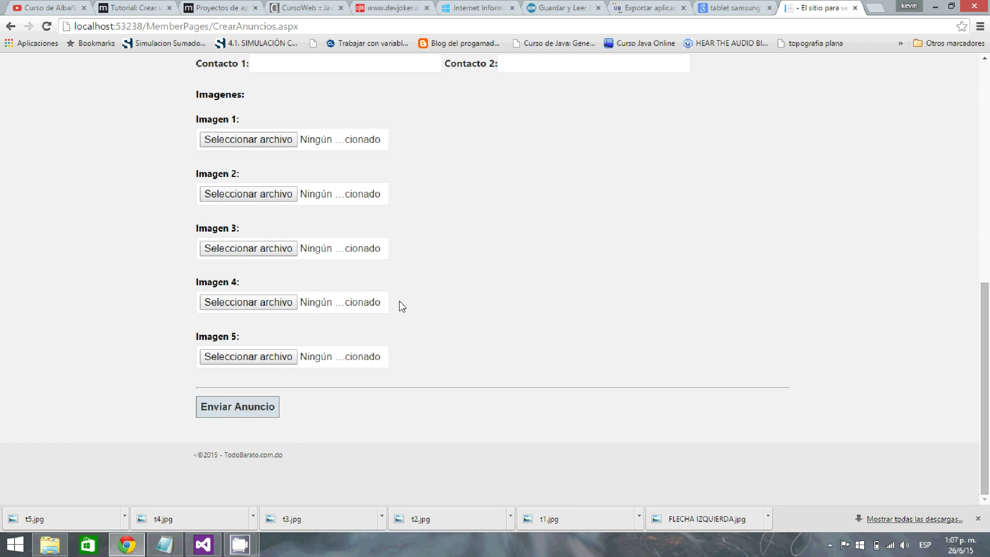
{"action": "scroll", "coordinate": [397, 301], "scroll_direction": "up", "scroll_amount": 8}
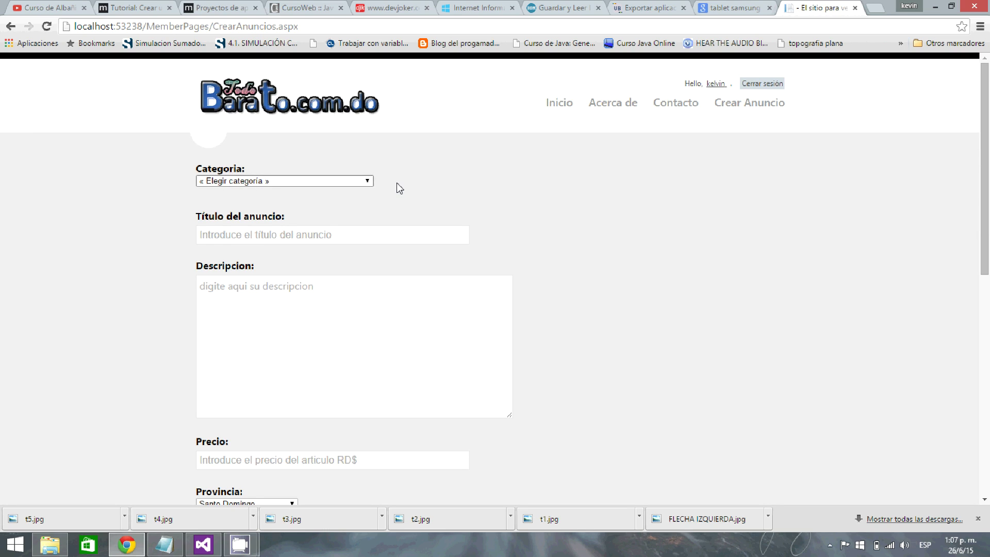
Set the new ad's category to Electrodomésticos and its title to "tablet".
{"action": "left_click", "coordinate": [368, 179]}
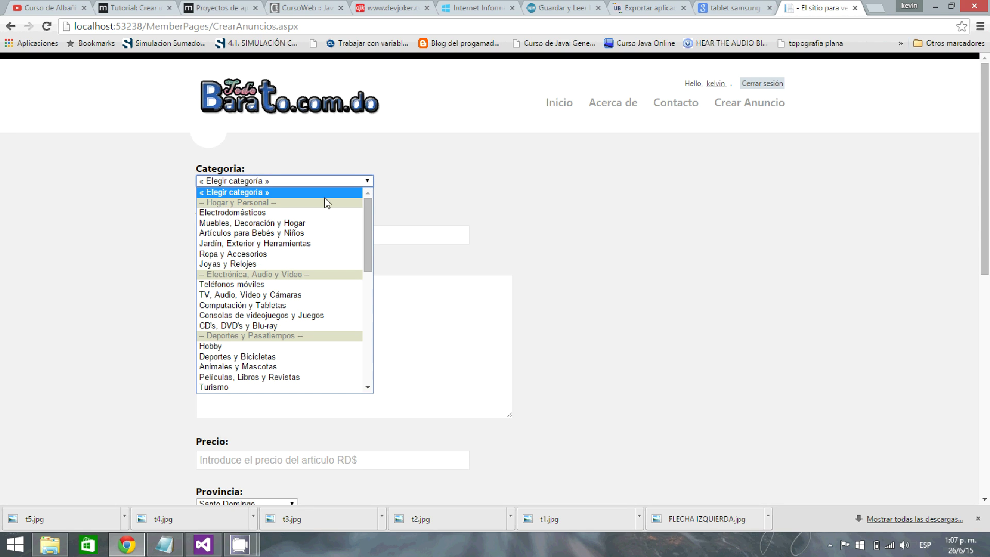
{"action": "left_click", "coordinate": [272, 212]}
{"action": "left_click", "coordinate": [287, 237]}
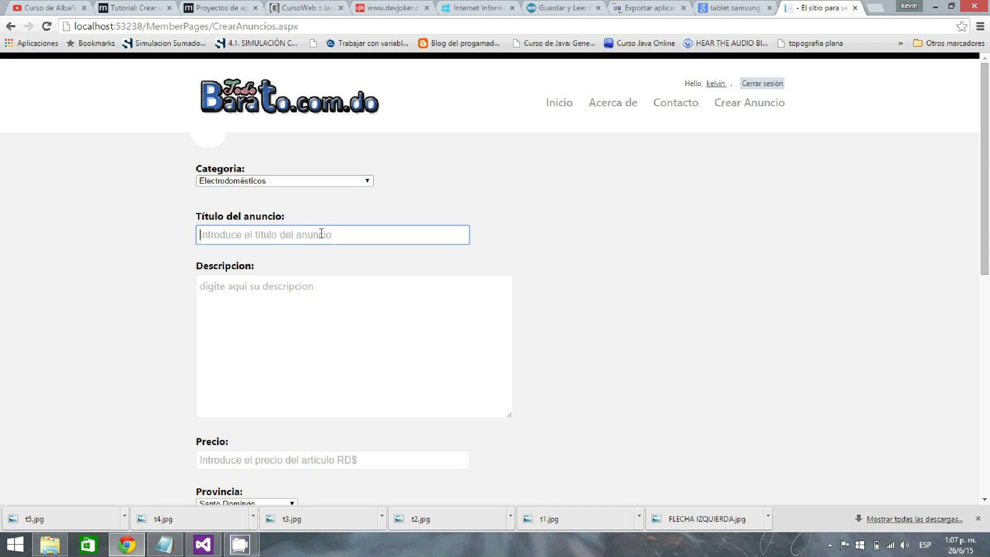
{"action": "type", "text": "tablet"}
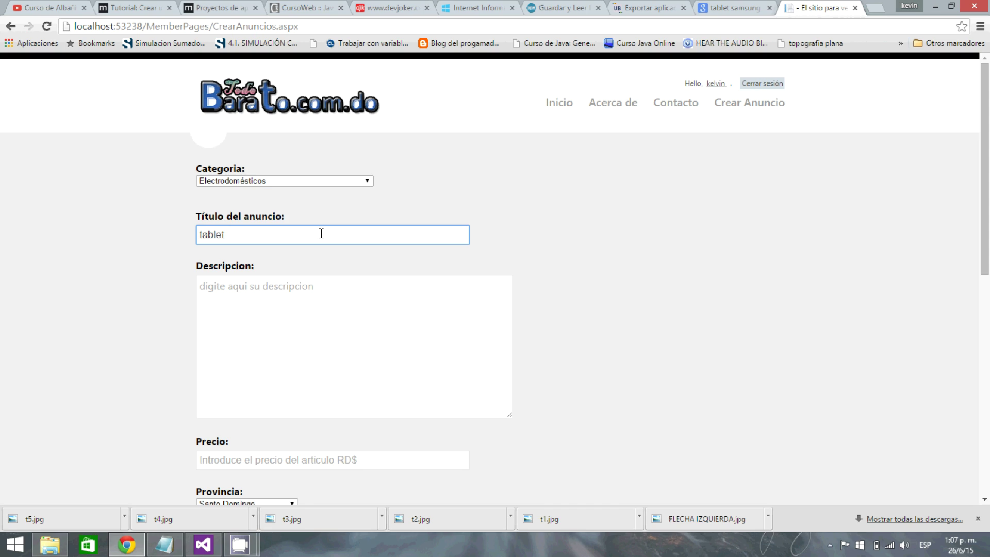
Enter "vendo una tablet nueva de caja etc" as the ad's description.
{"action": "left_click", "coordinate": [240, 311]}
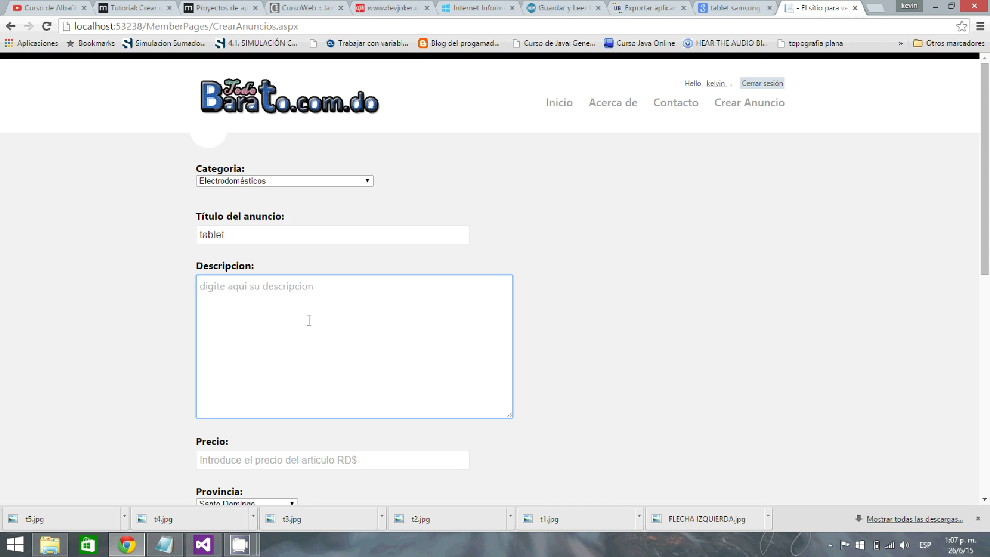
{"action": "type", "text": "venf"}
{"action": "key", "text": "BackSpace"}
{"action": "type", "text": "do una"}
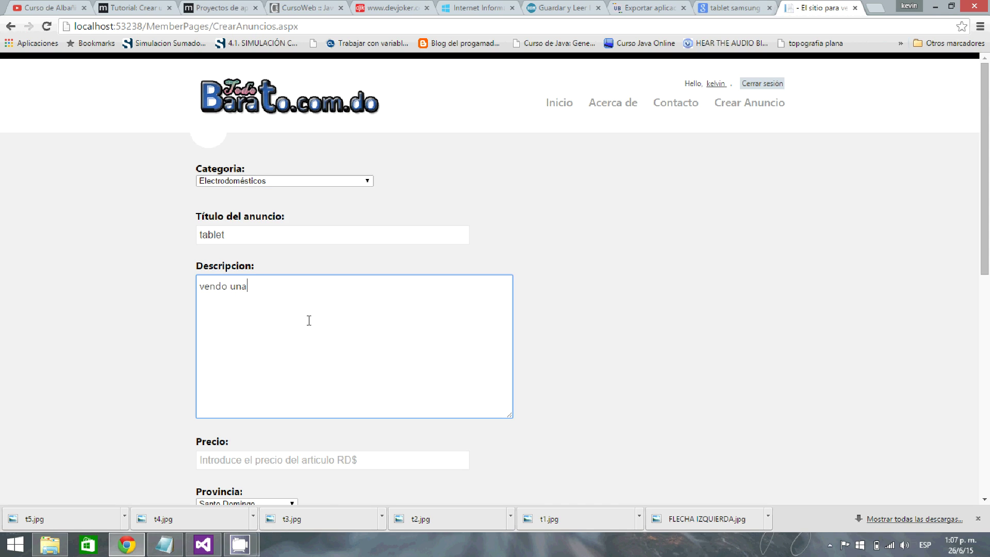
{"action": "type", "text": " tablet nueva de caja etc"}
Set the ad's price to 15000.
{"action": "scroll", "coordinate": [303, 316], "scroll_direction": "down", "scroll_amount": 2}
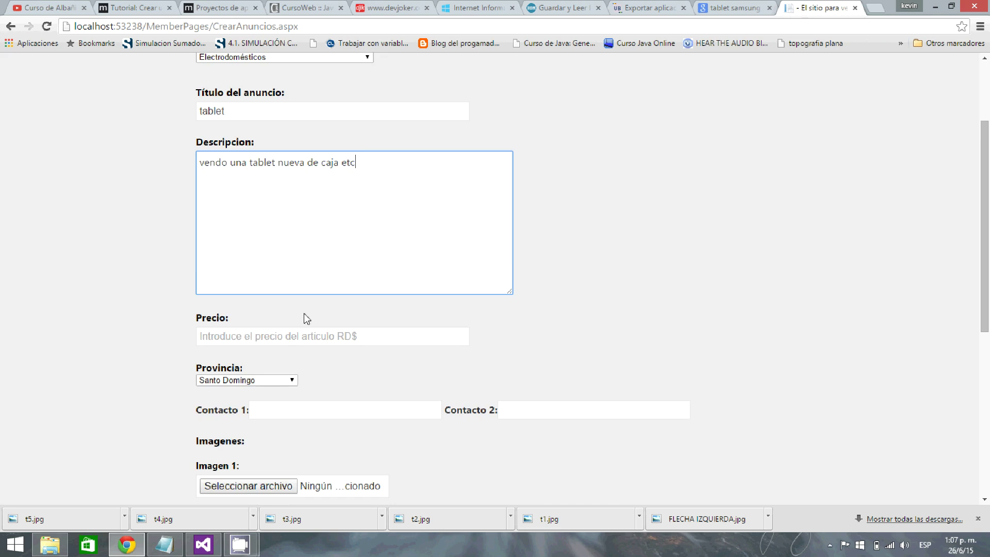
{"action": "left_click", "coordinate": [255, 336]}
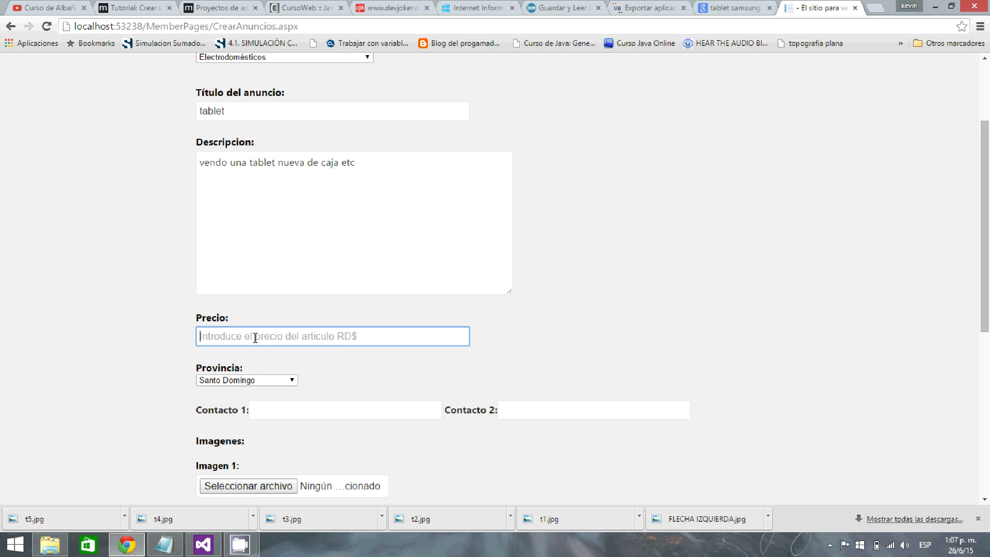
{"action": "type", "text": "1"}
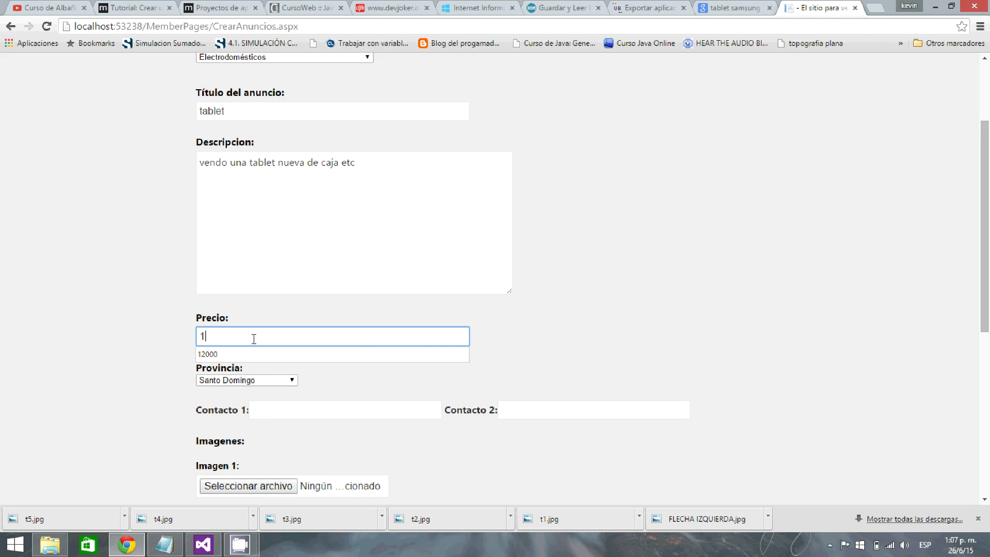
{"action": "type", "text": "5000"}
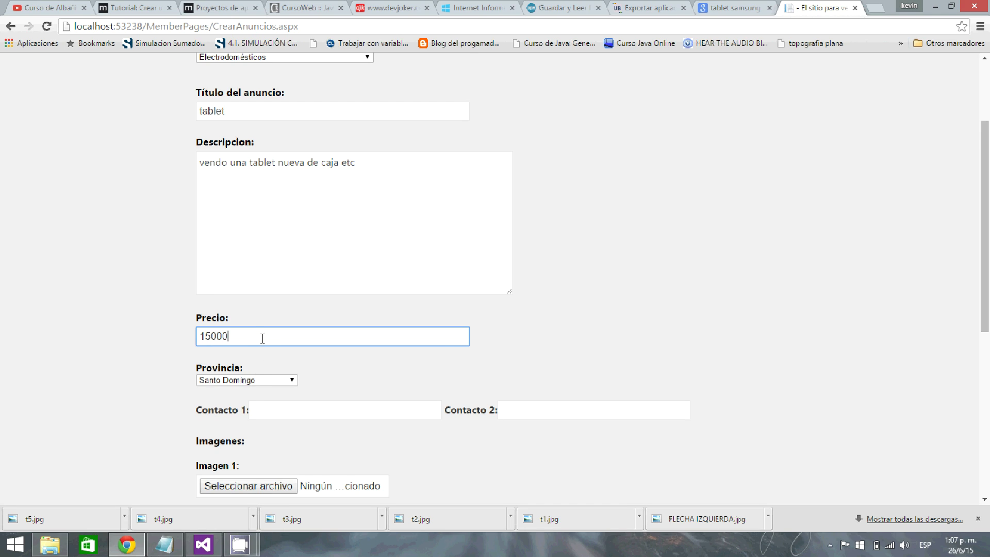
{"action": "scroll", "coordinate": [243, 338], "scroll_direction": "down", "scroll_amount": 1}
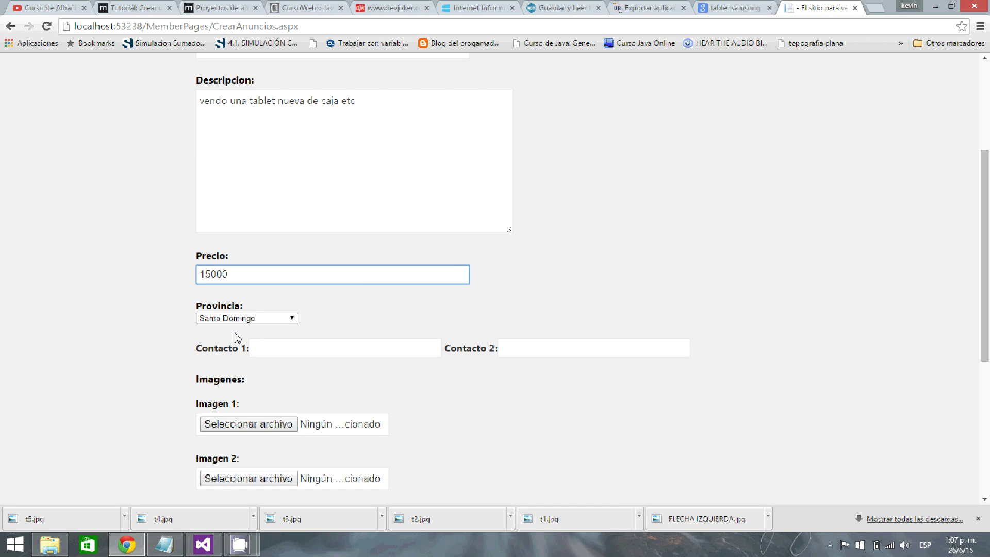
Choose Santo Domingo as the ad's province and enter phone numbers for Contacto 1 and Contacto 2.
{"action": "left_click", "coordinate": [293, 318]}
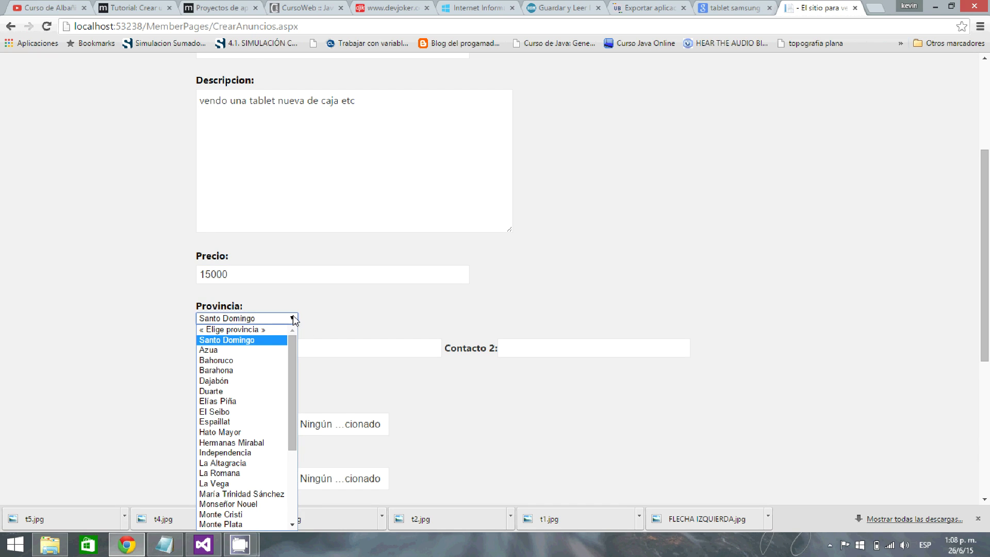
{"action": "left_click", "coordinate": [261, 343]}
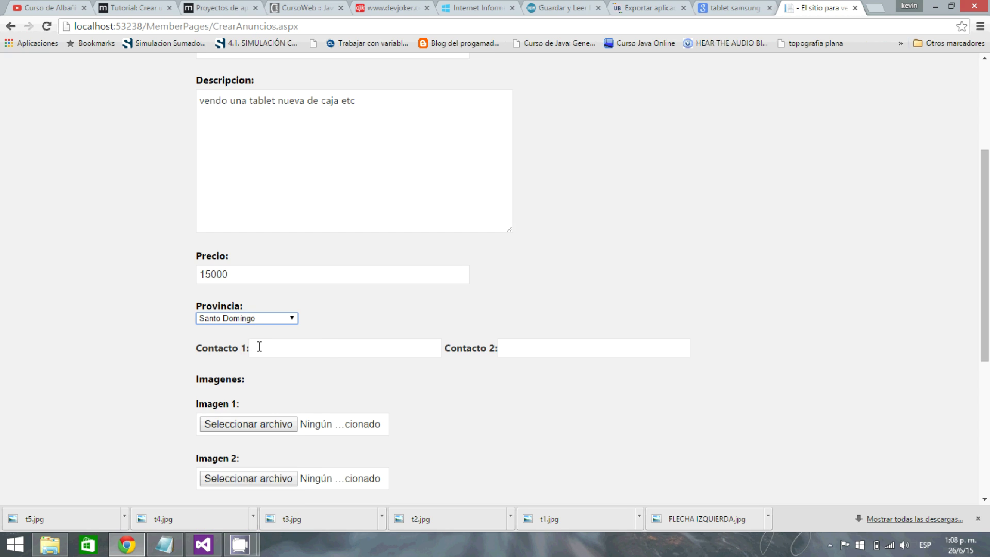
{"action": "scroll", "coordinate": [268, 335], "scroll_direction": "down", "scroll_amount": 1}
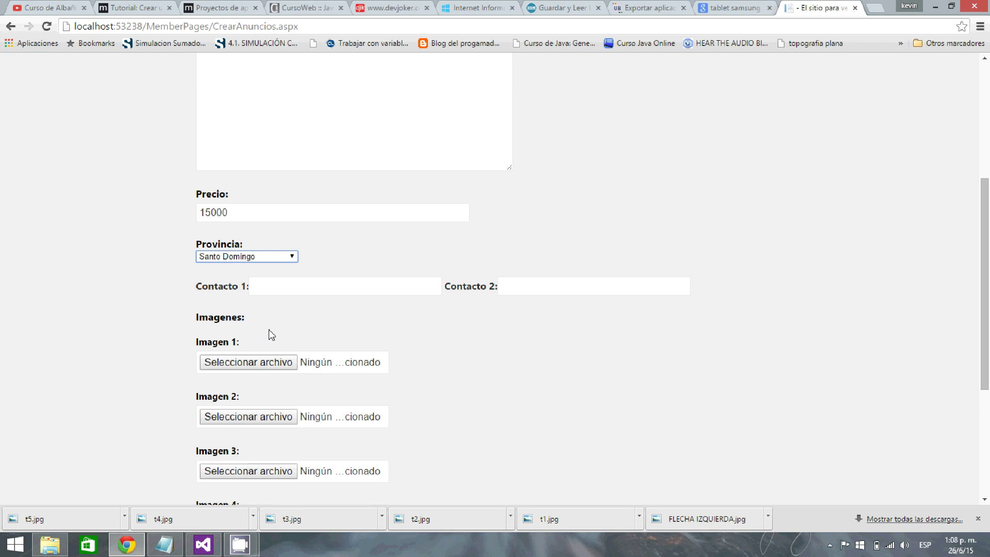
{"action": "left_click", "coordinate": [272, 285]}
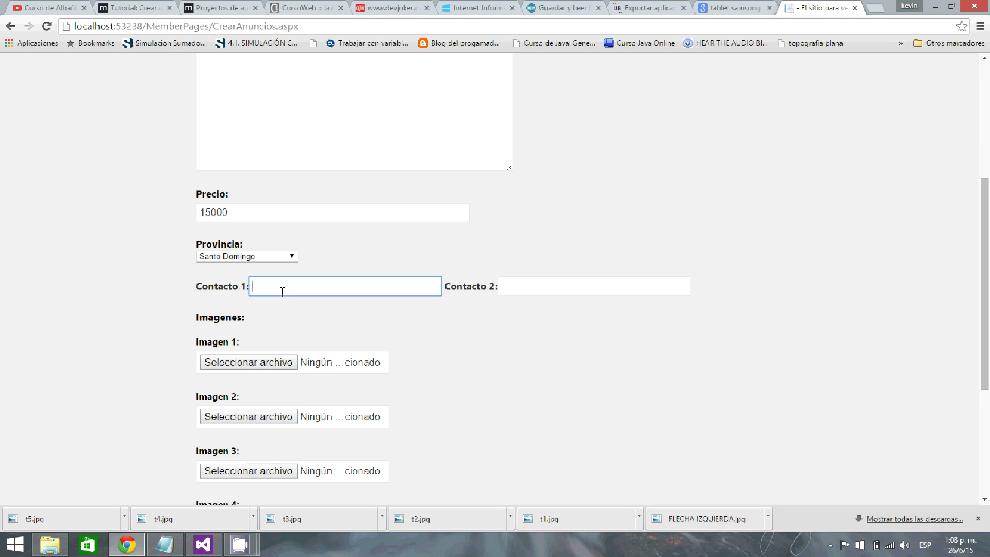
{"action": "type", "text": "87653447"}
{"action": "left_click", "coordinate": [563, 289]}
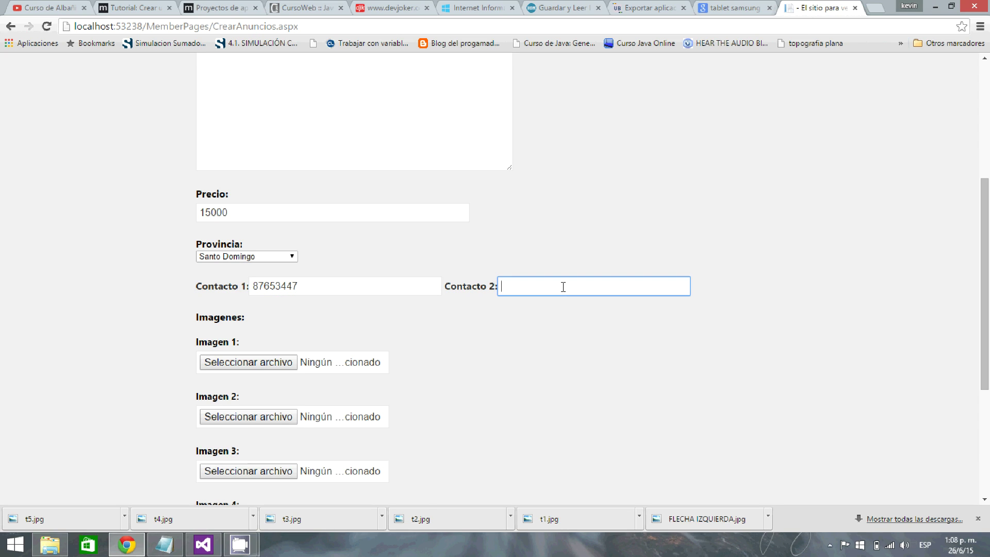
{"action": "type", "text": "987654345"}
Attach t1.jpg from the Imágenes folder as the ad's Imagen 1.
{"action": "scroll", "coordinate": [299, 276], "scroll_direction": "down", "scroll_amount": 2}
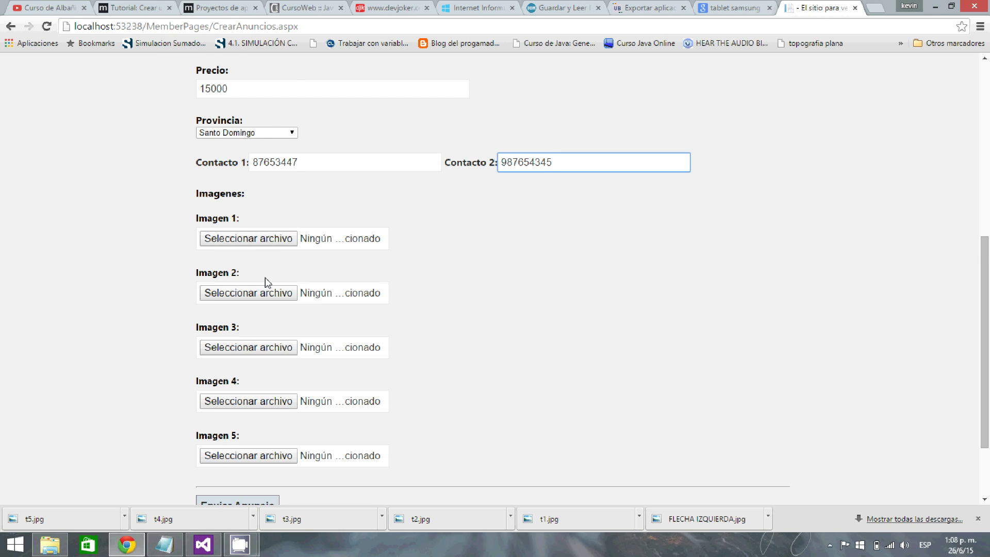
{"action": "scroll", "coordinate": [265, 278], "scroll_direction": "down", "scroll_amount": 2}
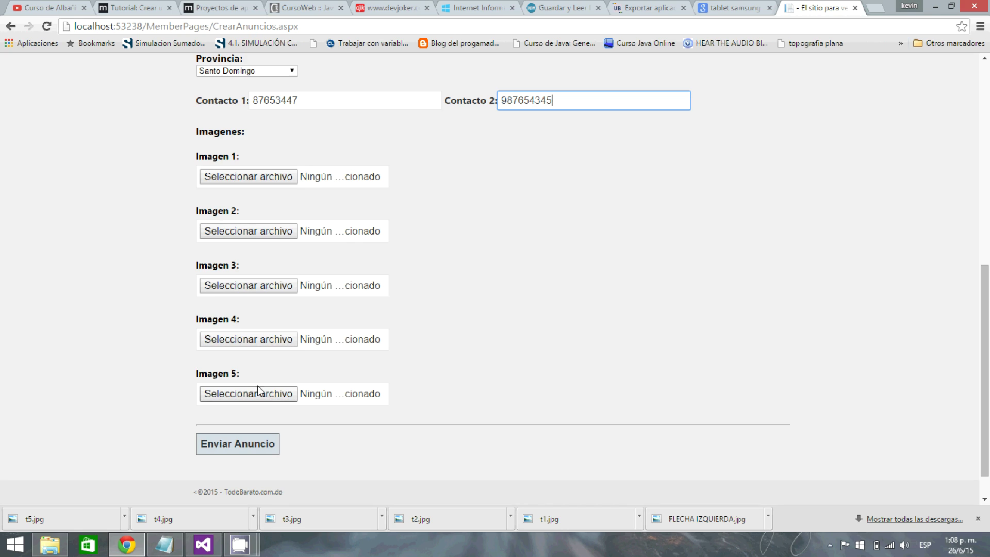
{"action": "scroll", "coordinate": [259, 361], "scroll_direction": "up", "scroll_amount": 2}
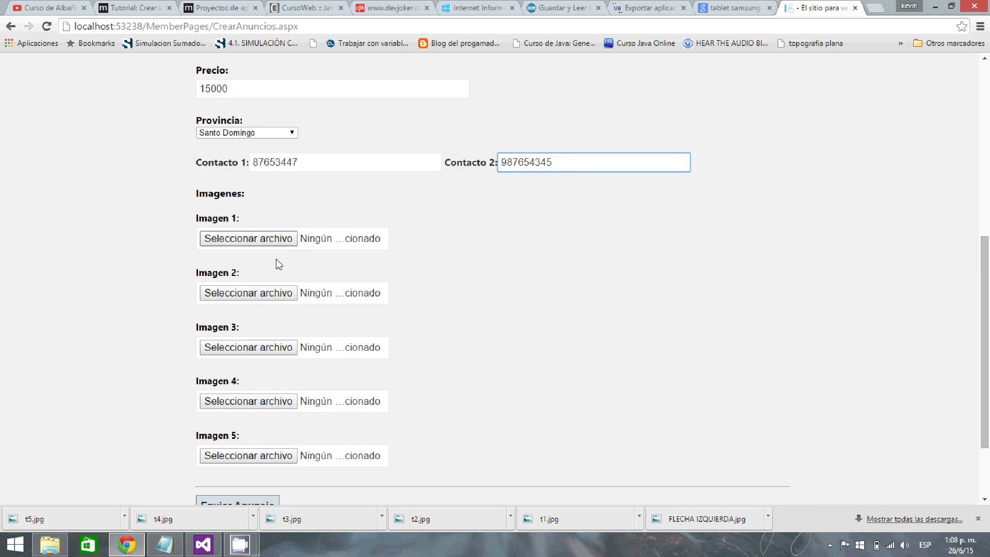
{"action": "scroll", "coordinate": [253, 330], "scroll_direction": "down", "scroll_amount": 2}
{"action": "scroll", "coordinate": [281, 310], "scroll_direction": "up", "scroll_amount": 2}
{"action": "left_click", "coordinate": [270, 242]}
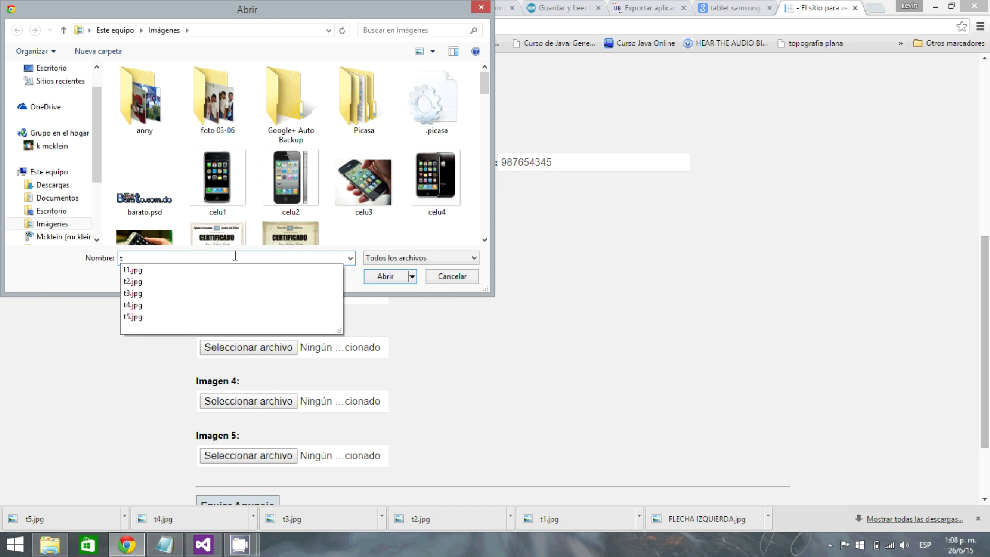
{"action": "type", "text": "t"}
{"action": "left_click", "coordinate": [154, 270]}
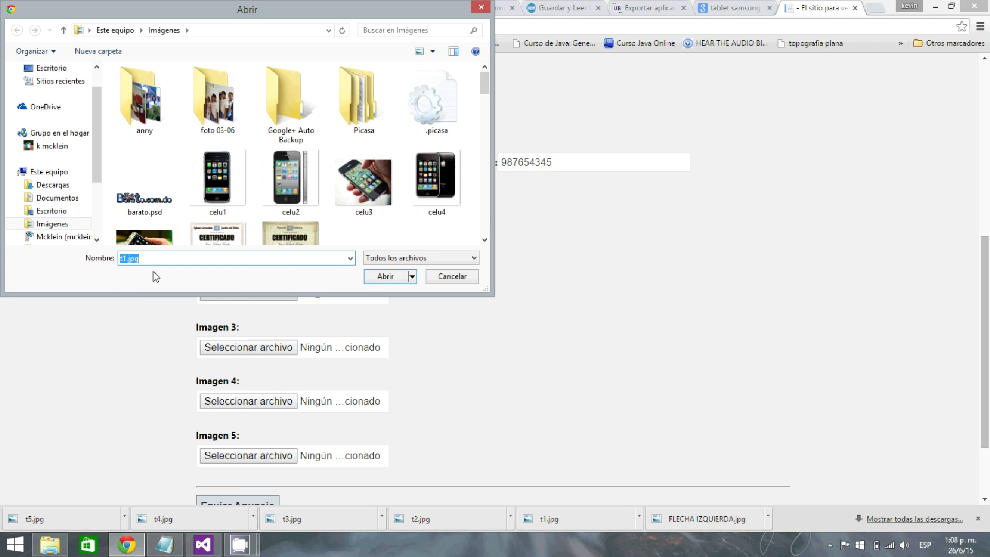
{"action": "left_click", "coordinate": [384, 277]}
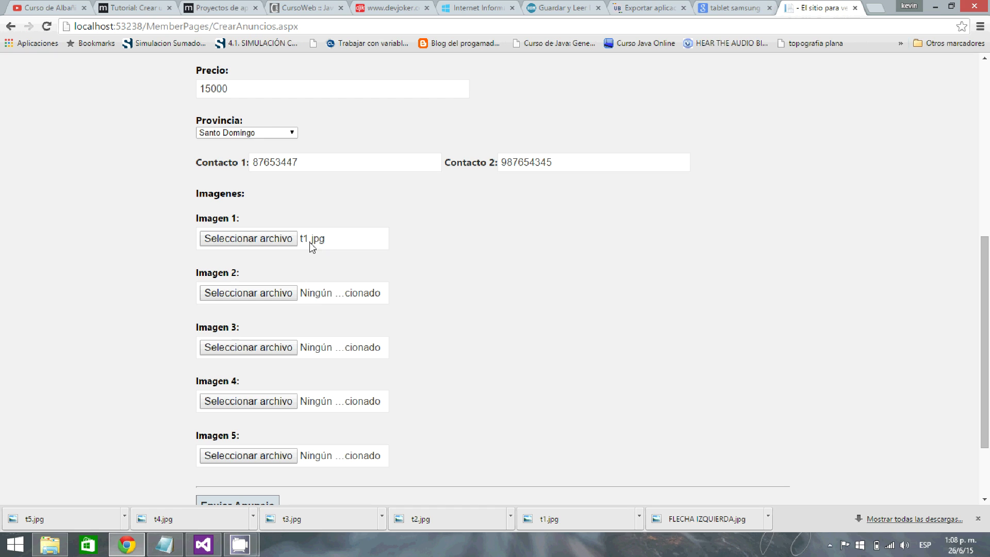
Attach t2.jpg as the ad's Imagen 2 and t3.jpg as Imagen 3.
{"action": "left_click", "coordinate": [261, 294]}
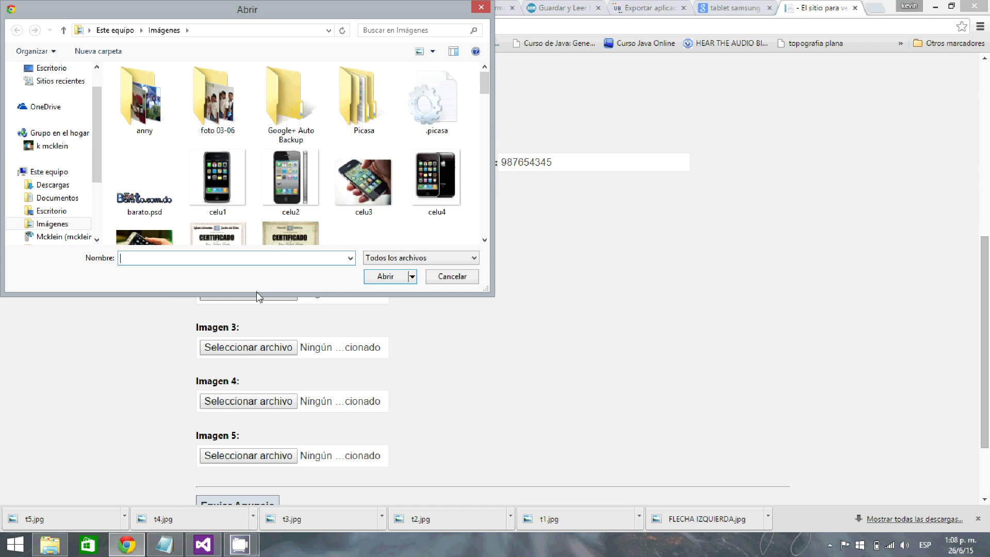
{"action": "type", "text": "t2"}
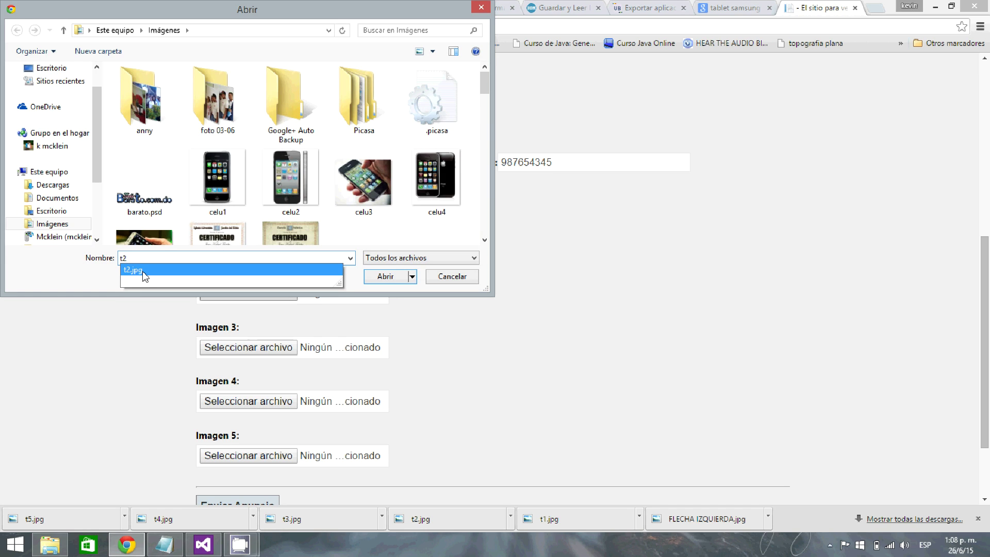
{"action": "left_click", "coordinate": [134, 271]}
{"action": "left_click", "coordinate": [384, 276]}
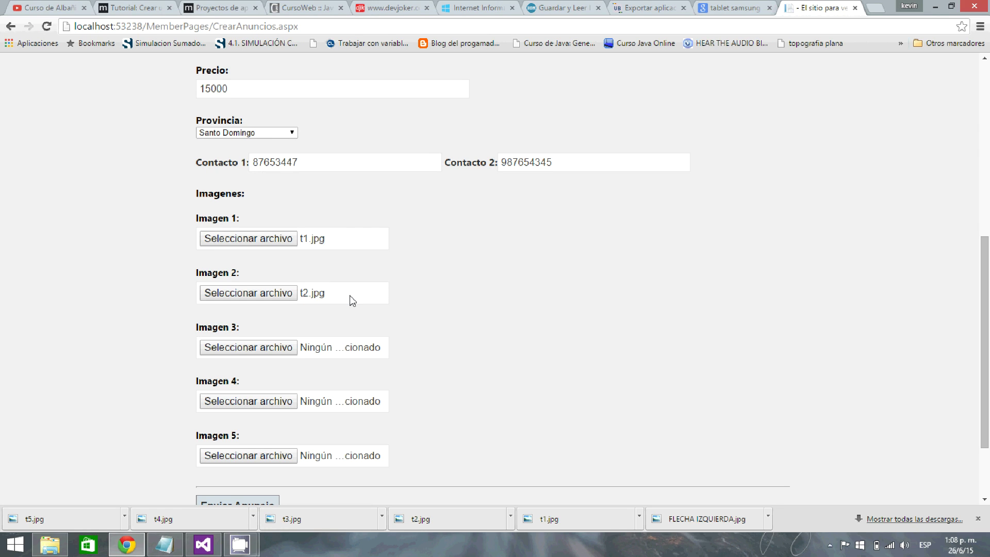
{"action": "left_click", "coordinate": [260, 349]}
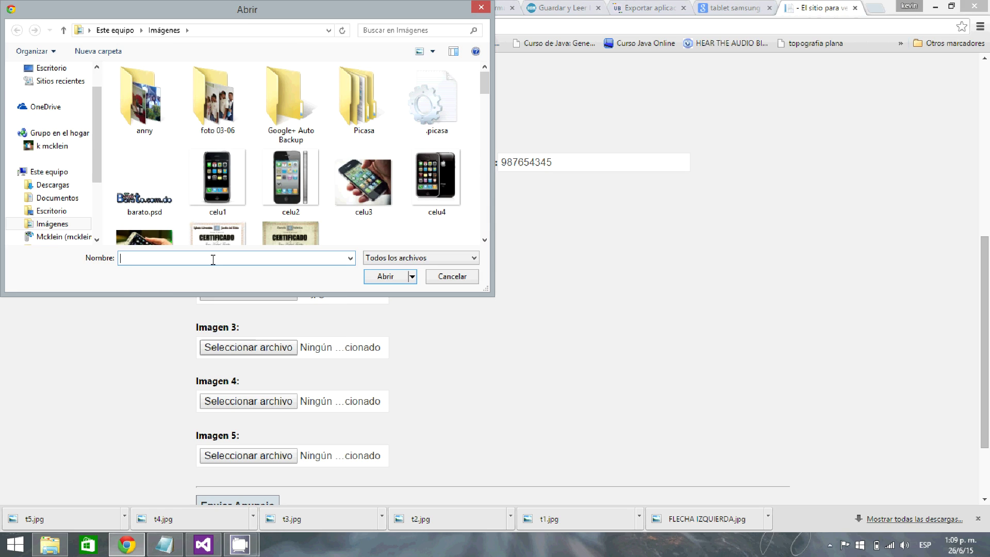
{"action": "type", "text": "t3"}
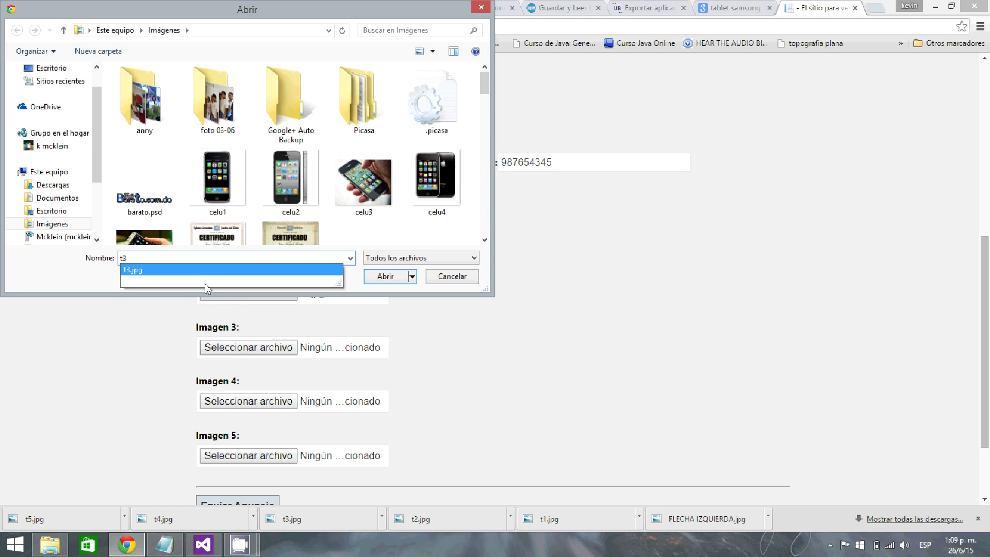
{"action": "left_click", "coordinate": [191, 270]}
{"action": "left_click", "coordinate": [385, 276]}
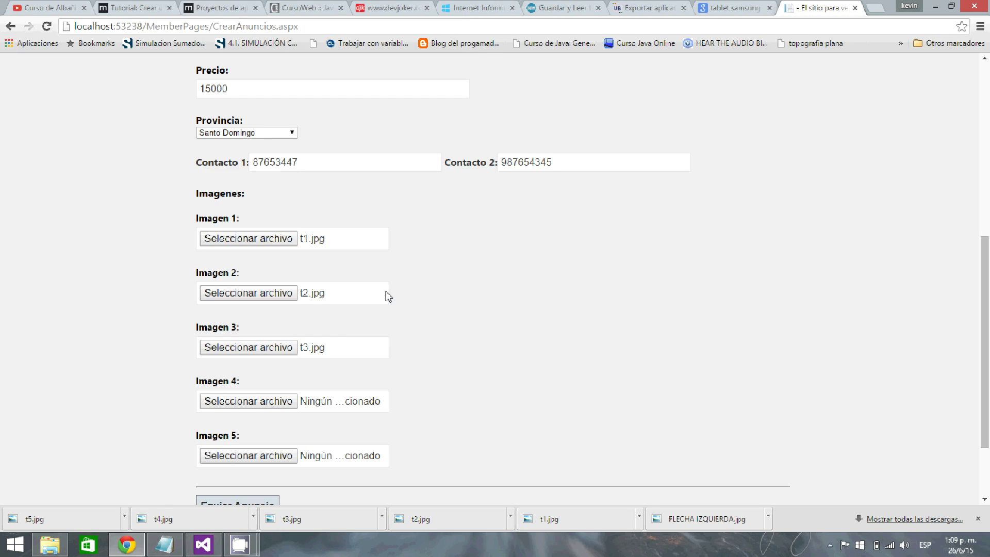
Attach t4.jpg as the ad's Imagen 4 and t5.jpg as Imagen 5.
{"action": "left_click", "coordinate": [237, 401]}
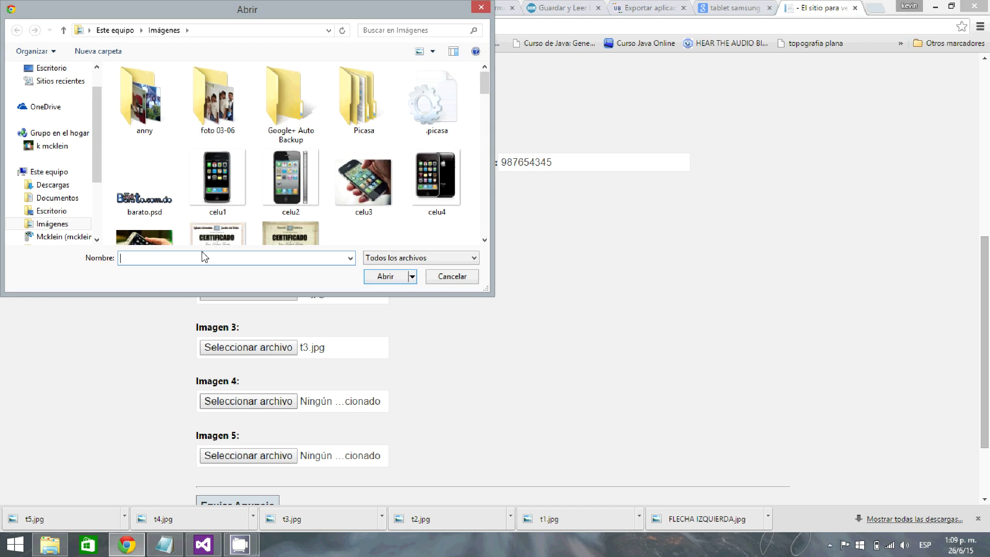
{"action": "type", "text": "t4"}
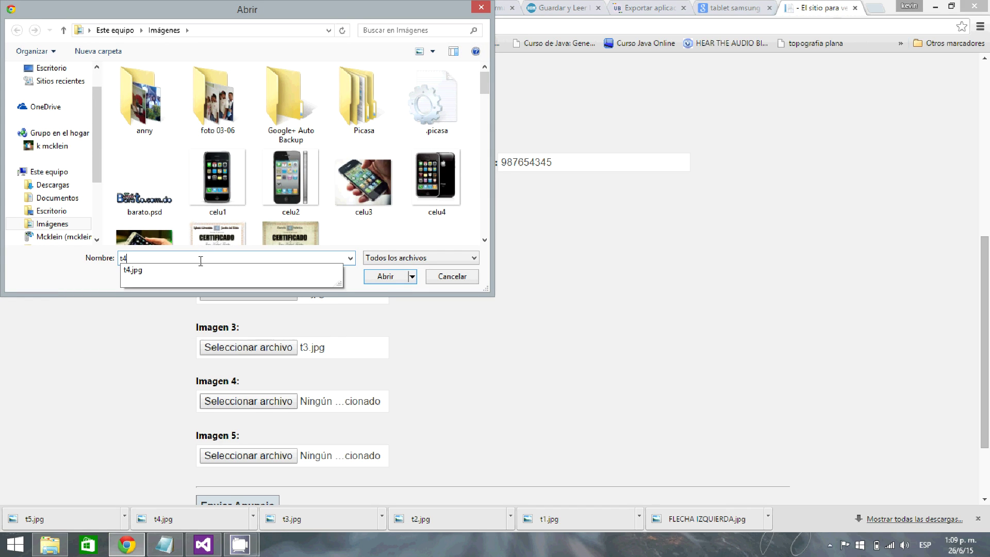
{"action": "left_click", "coordinate": [192, 273]}
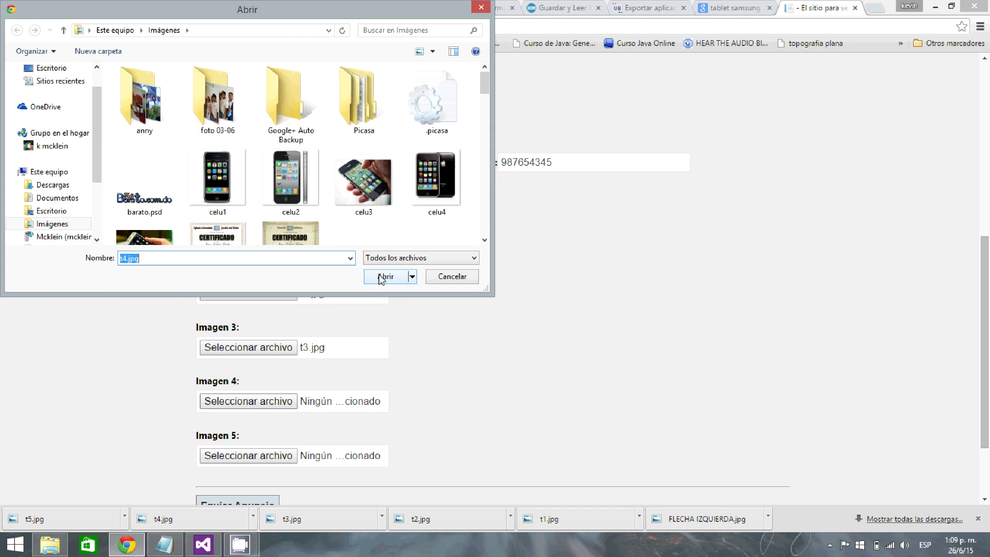
{"action": "left_click", "coordinate": [385, 276]}
{"action": "left_click", "coordinate": [250, 454]}
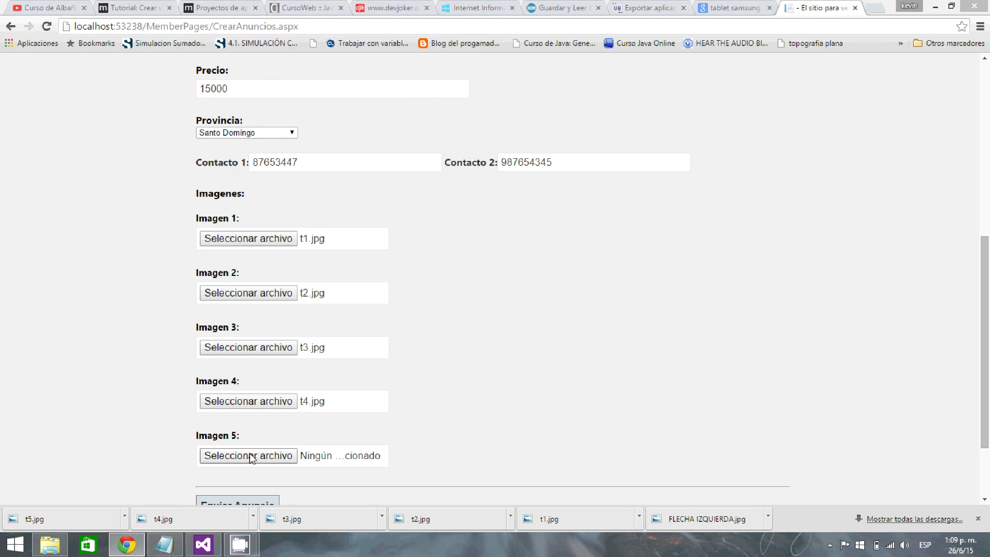
{"action": "type", "text": "t5"}
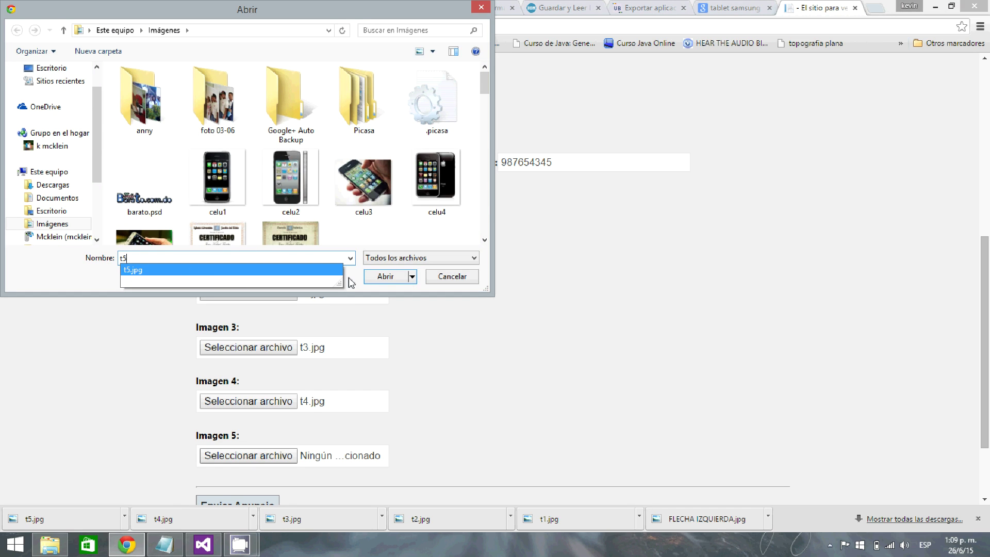
{"action": "left_click", "coordinate": [385, 276]}
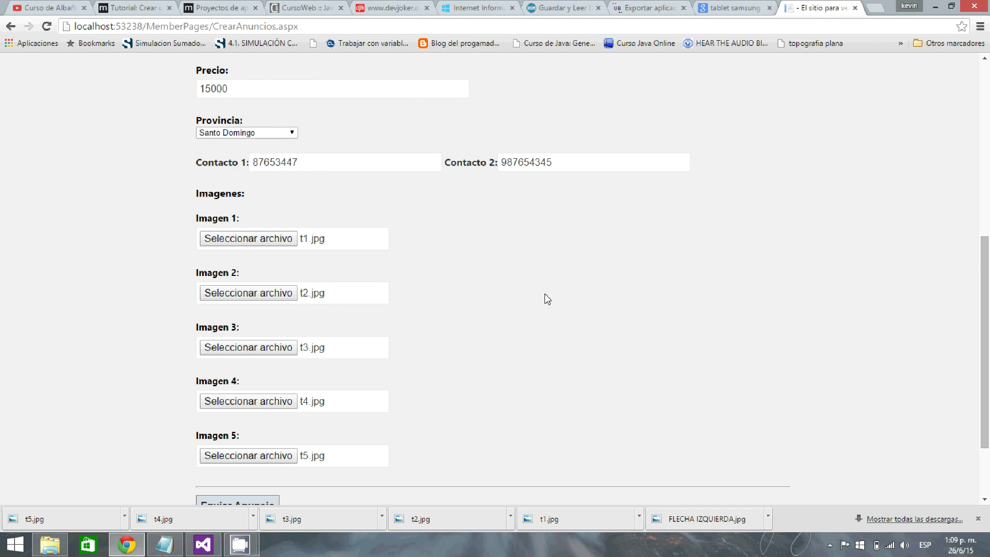
Review the completed tablet ad form, submit the ad and dismiss the image file name message.
{"action": "scroll", "coordinate": [544, 293], "scroll_direction": "down", "scroll_amount": 2}
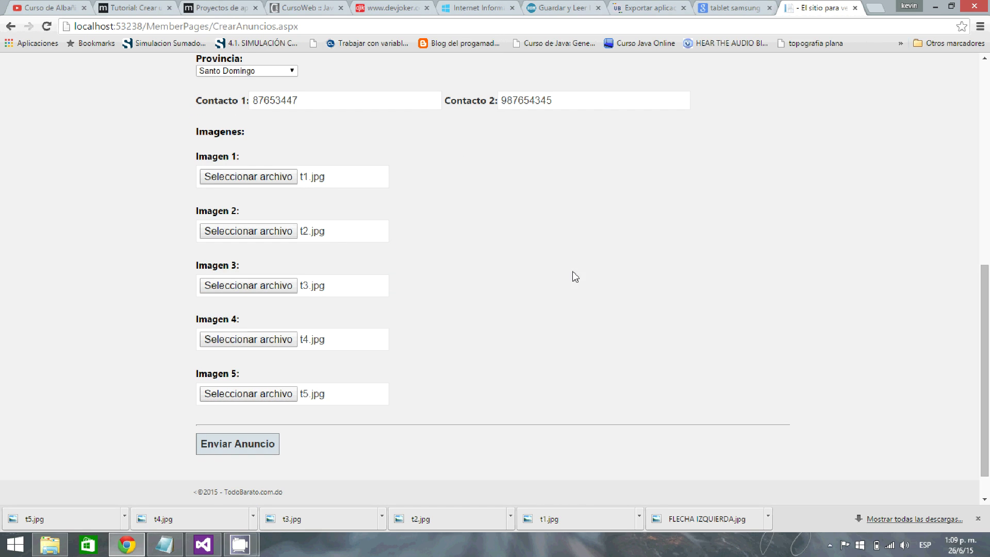
{"action": "scroll", "coordinate": [576, 286], "scroll_direction": "up", "scroll_amount": 8}
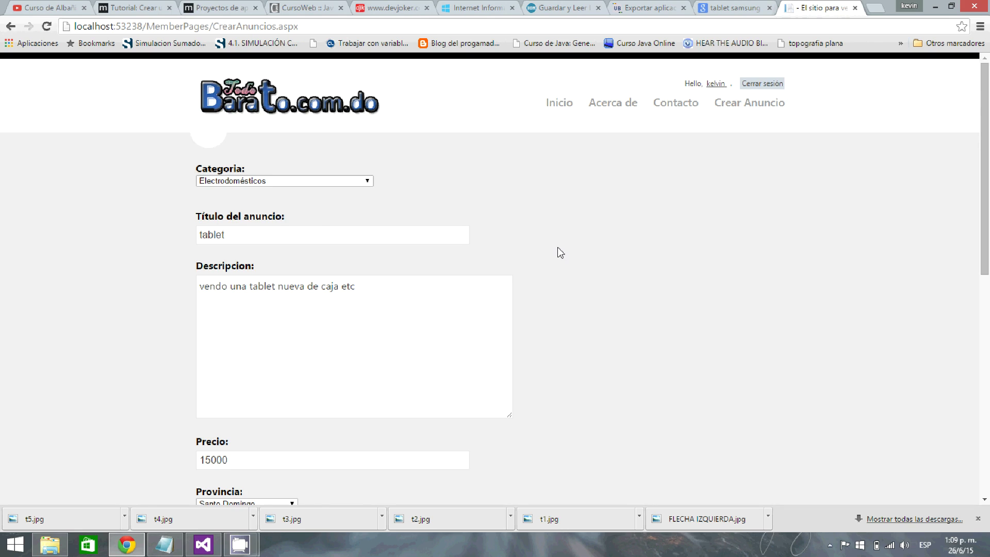
{"action": "scroll", "coordinate": [560, 250], "scroll_direction": "down", "scroll_amount": 6}
{"action": "scroll", "coordinate": [556, 245], "scroll_direction": "down", "scroll_amount": 3}
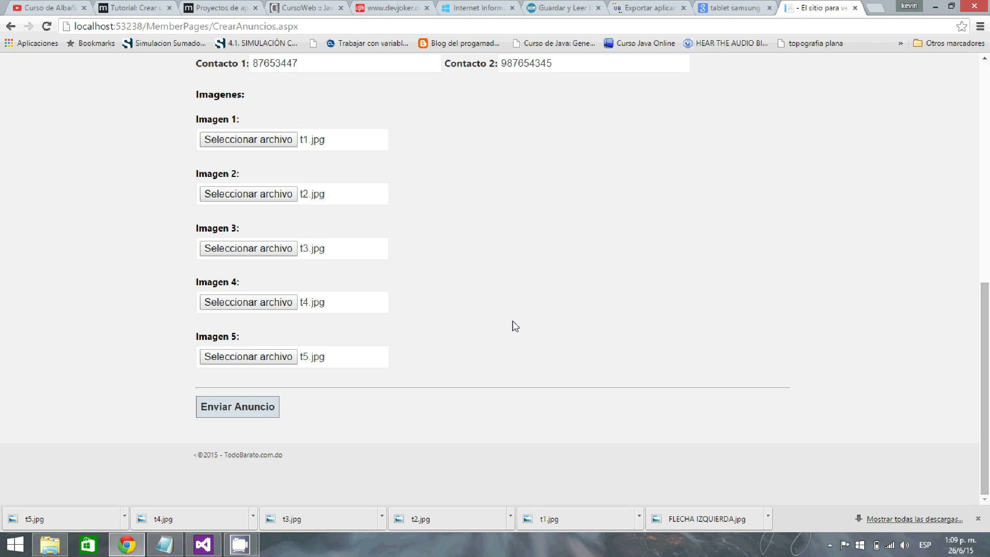
{"action": "left_click", "coordinate": [222, 408]}
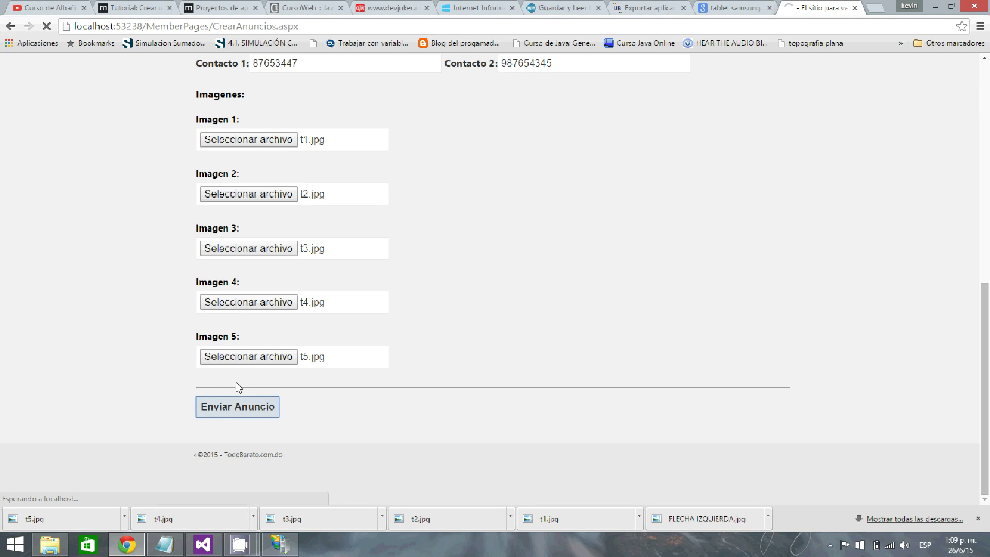
{"action": "left_click", "coordinate": [282, 546]}
{"action": "left_click", "coordinate": [284, 546]}
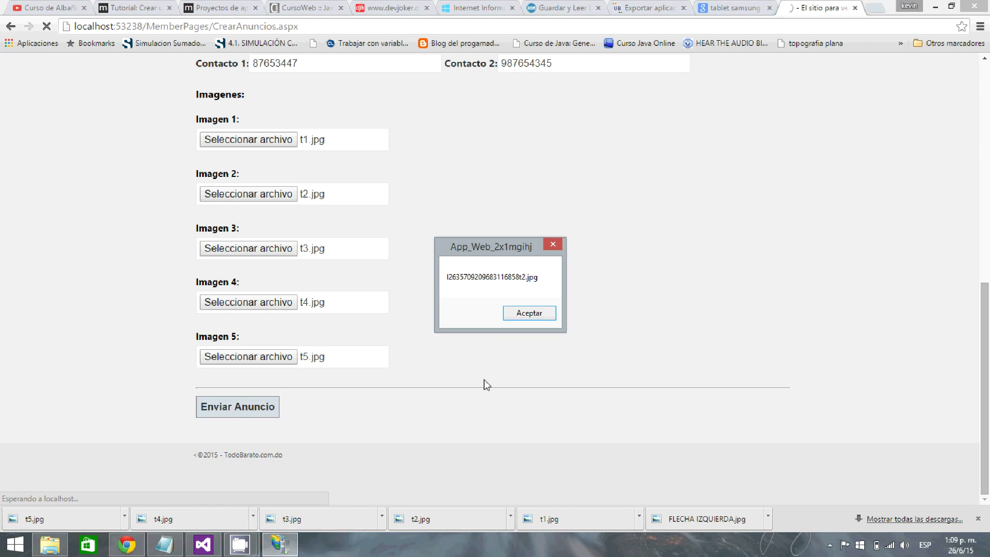
{"action": "left_click", "coordinate": [529, 314]}
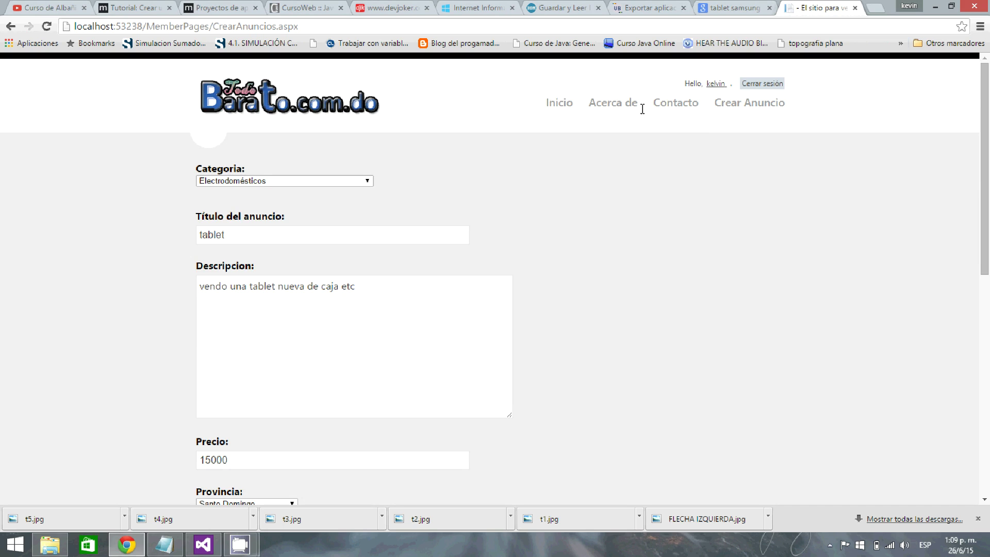
Return to the site's home page and search the ads for "tablet".
{"action": "left_click", "coordinate": [559, 106]}
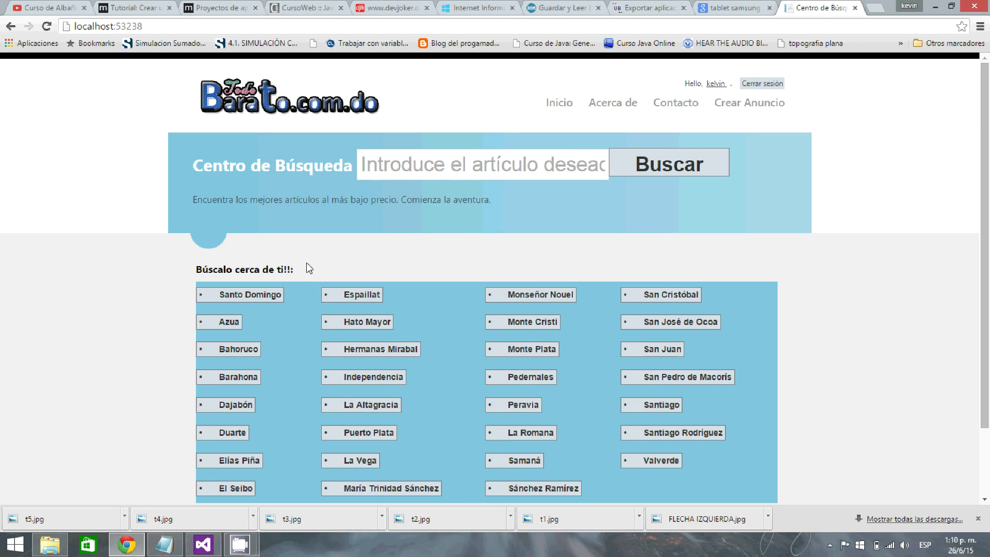
{"action": "left_click", "coordinate": [388, 169]}
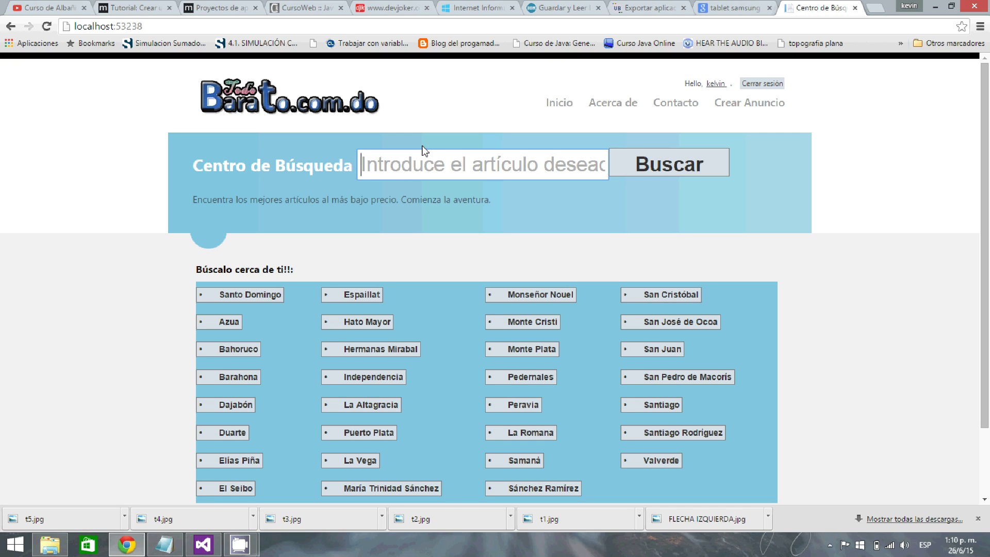
{"action": "type", "text": "t"}
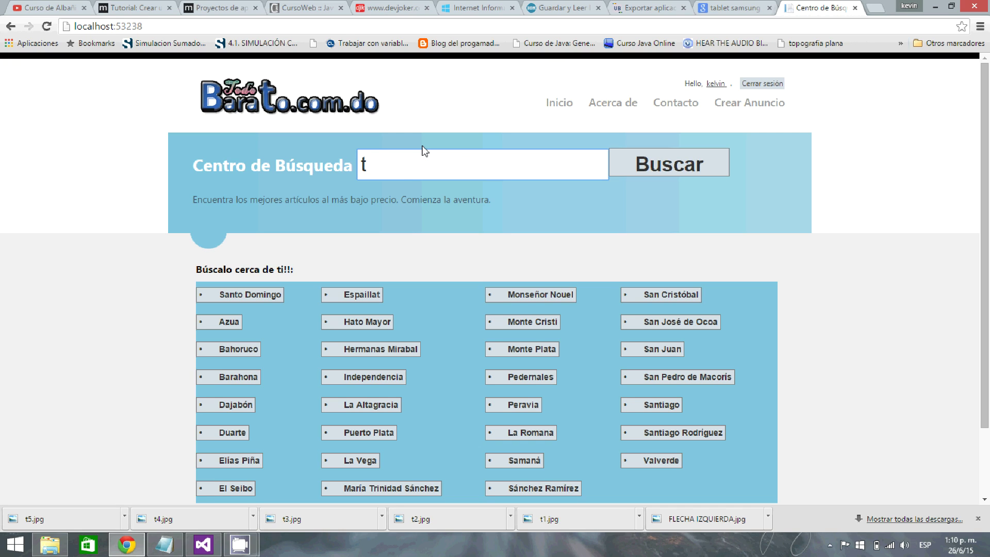
{"action": "type", "text": "ablet"}
{"action": "left_click", "coordinate": [676, 170]}
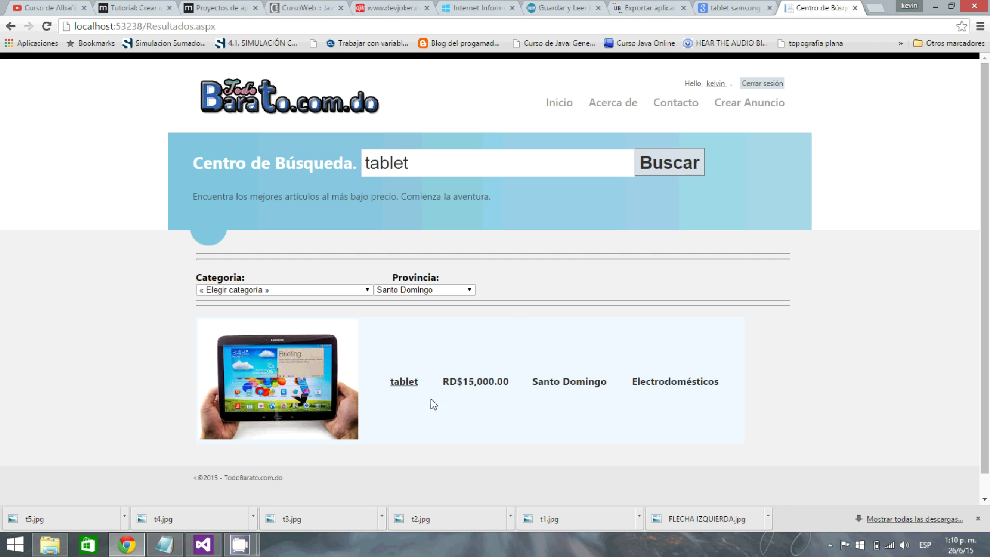
Open the tablet ad's details from the search results and view its first three photos enlarged.
{"action": "left_click", "coordinate": [404, 382]}
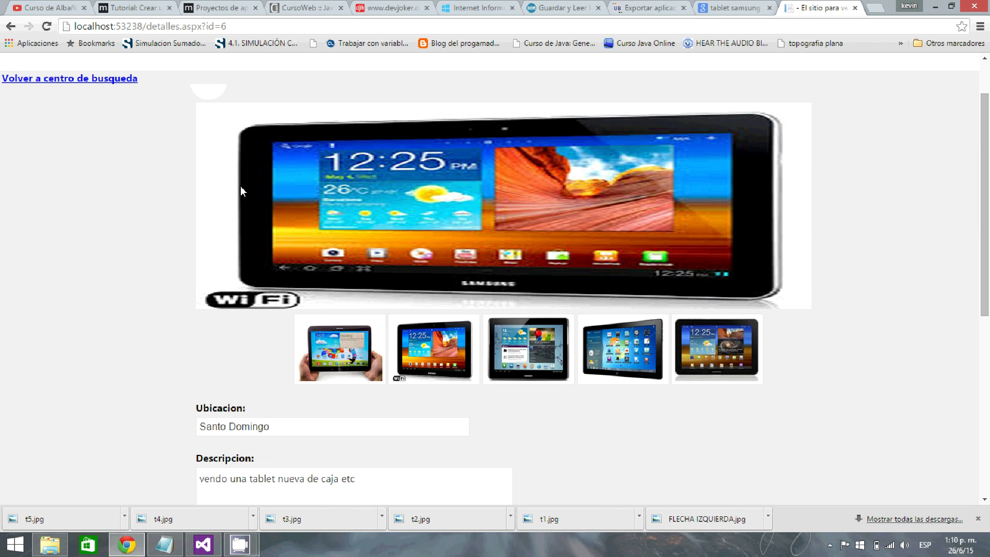
{"action": "left_click", "coordinate": [364, 338]}
{"action": "left_click", "coordinate": [415, 340]}
{"action": "left_click", "coordinate": [505, 344]}
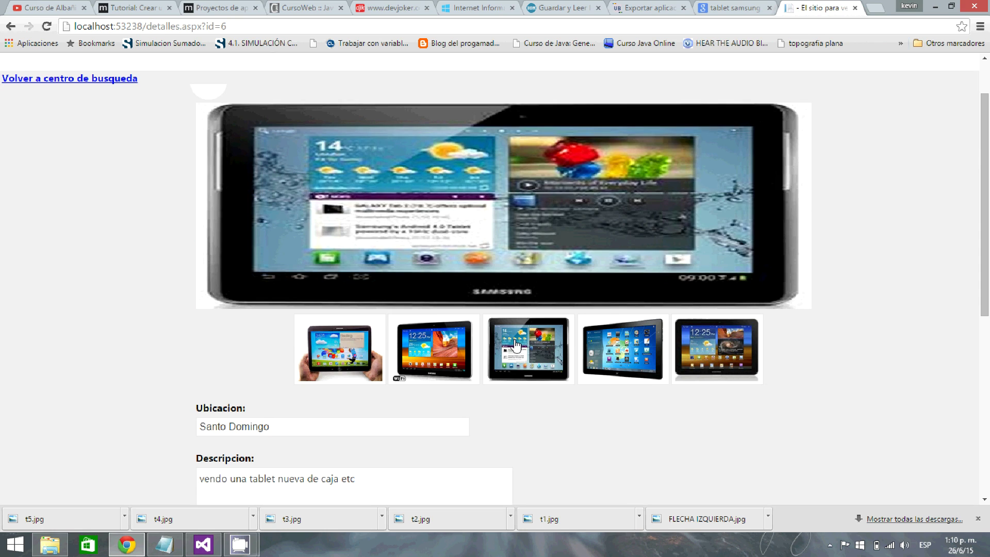
View the tablet ad's fourth and fifth photos enlarged, and read its location, description, price, contact and extra details.
{"action": "left_click", "coordinate": [597, 349]}
{"action": "left_click", "coordinate": [681, 343]}
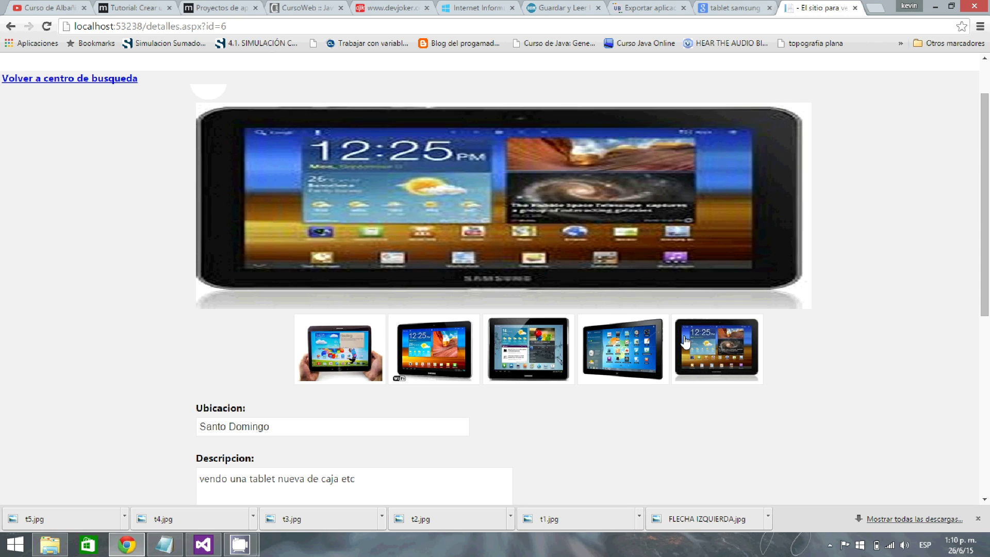
{"action": "left_click", "coordinate": [664, 345]}
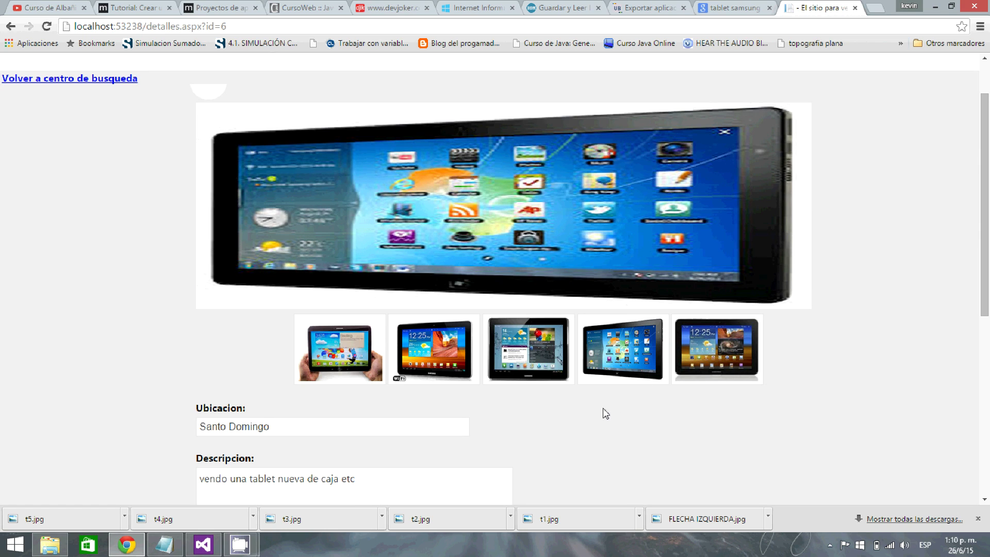
{"action": "scroll", "coordinate": [604, 410], "scroll_direction": "down", "scroll_amount": 5}
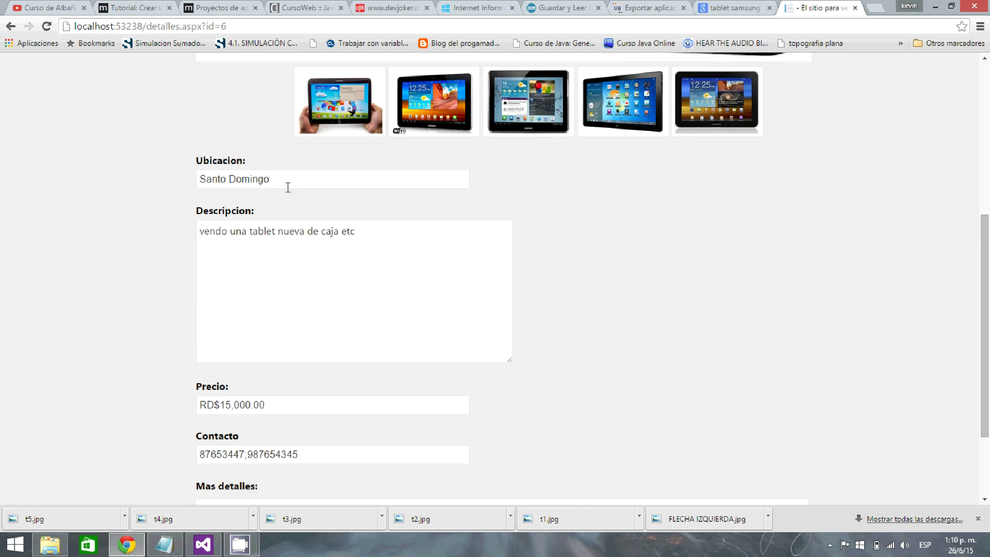
{"action": "scroll", "coordinate": [268, 240], "scroll_direction": "down", "scroll_amount": 1}
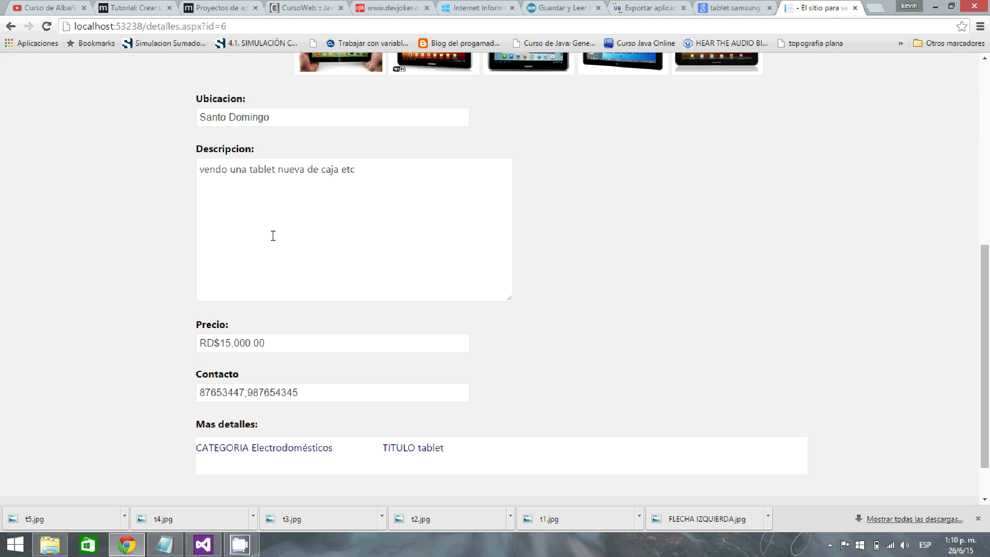
{"action": "scroll", "coordinate": [272, 236], "scroll_direction": "down", "scroll_amount": 1}
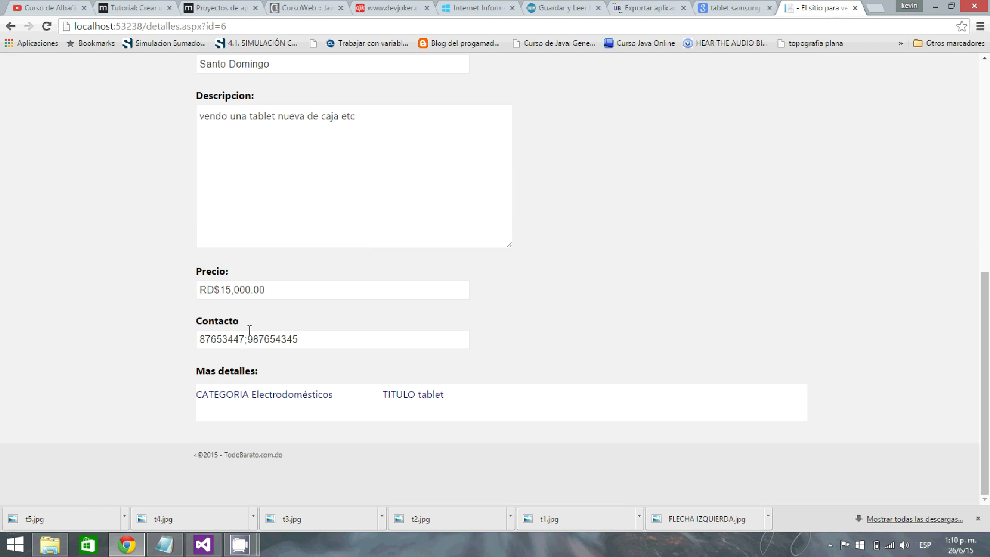
Return to the site's home page and sign out of the account.
{"action": "scroll", "coordinate": [655, 296], "scroll_direction": "up", "scroll_amount": 8}
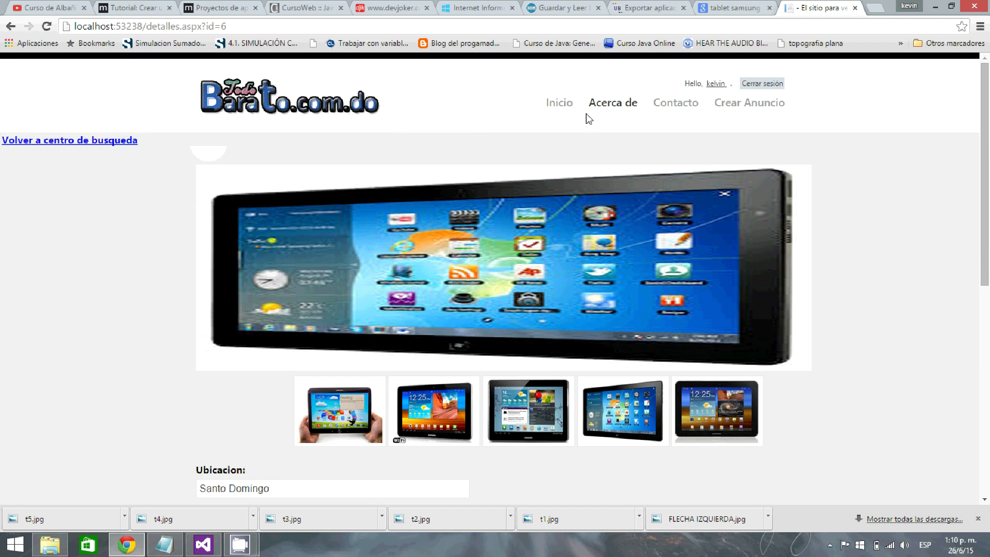
{"action": "left_click", "coordinate": [558, 106]}
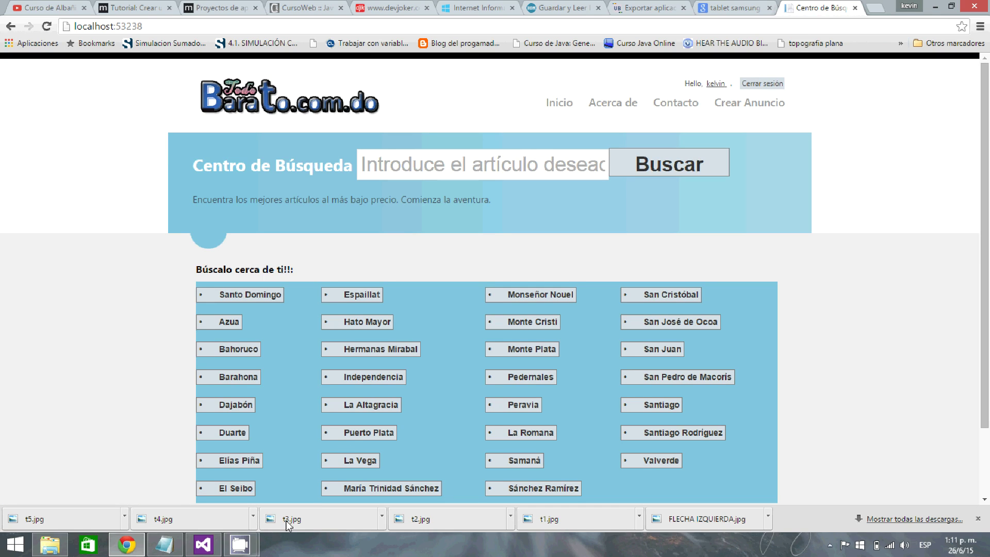
{"action": "left_click", "coordinate": [767, 85]}
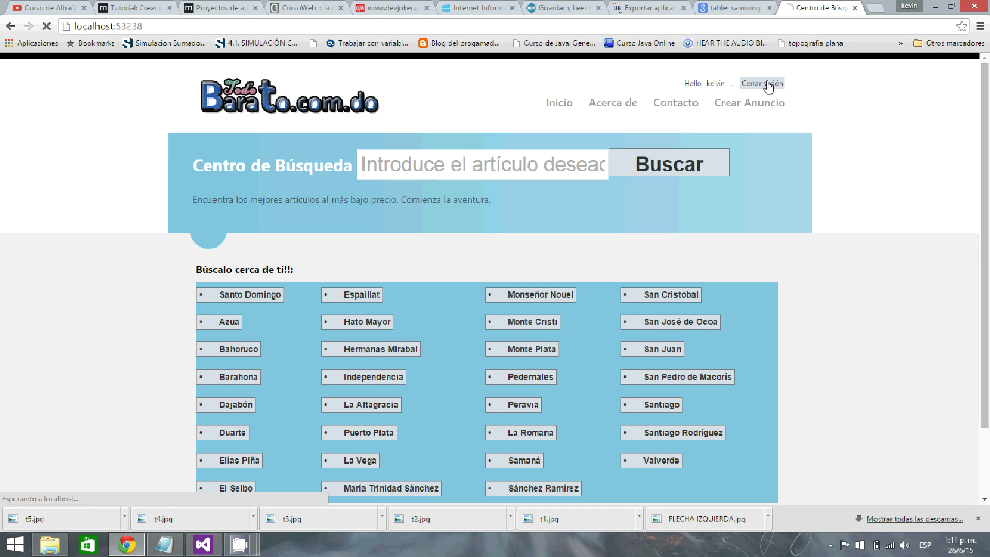